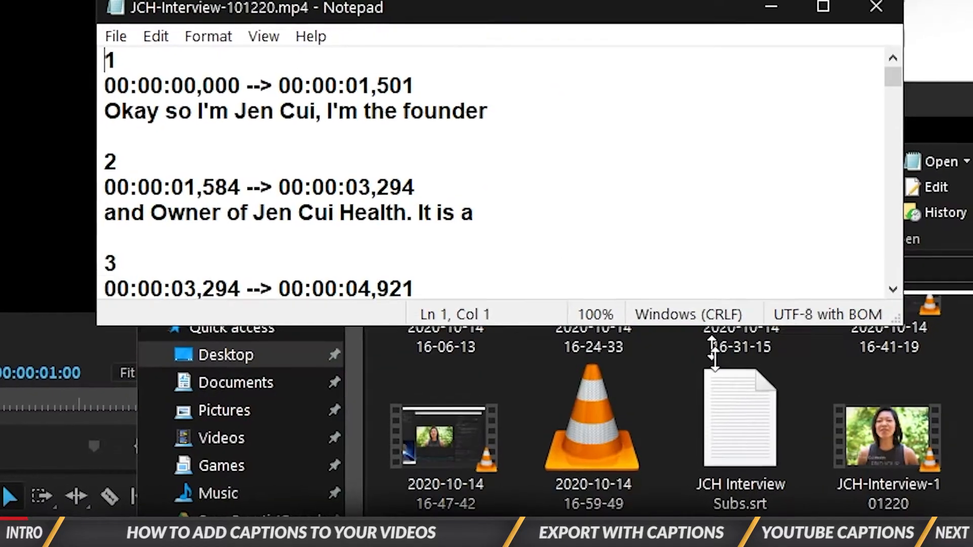
# - Select the _Sequences bin and launch a blank Notepad document from the Start menu
pyautogui.moveTo(714, 358); pyautogui.dragTo(716, 542)
pyautogui.moveTo(773, 44); pyautogui.dragTo(733, 400)
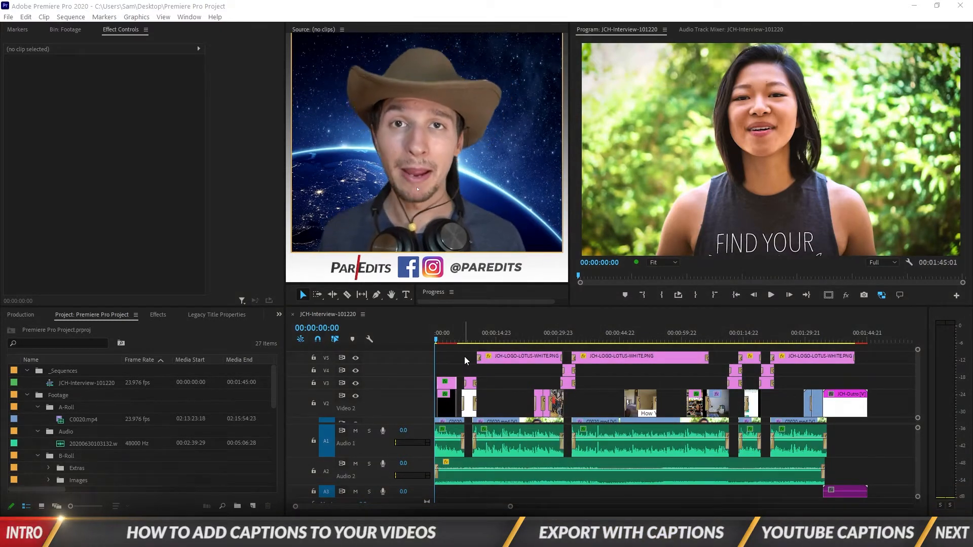
pyautogui.click(69, 373)
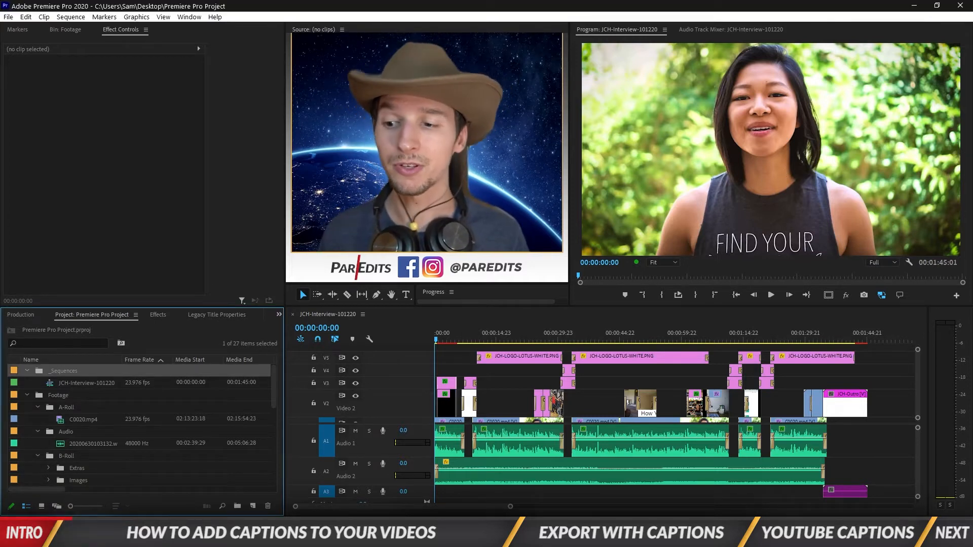
pyautogui.click(12, 537)
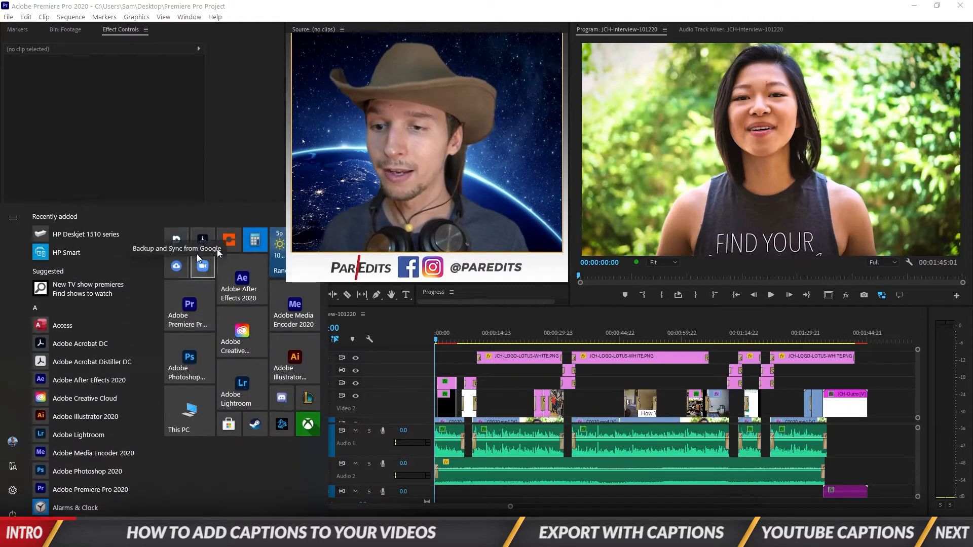
pyautogui.write('notepad')
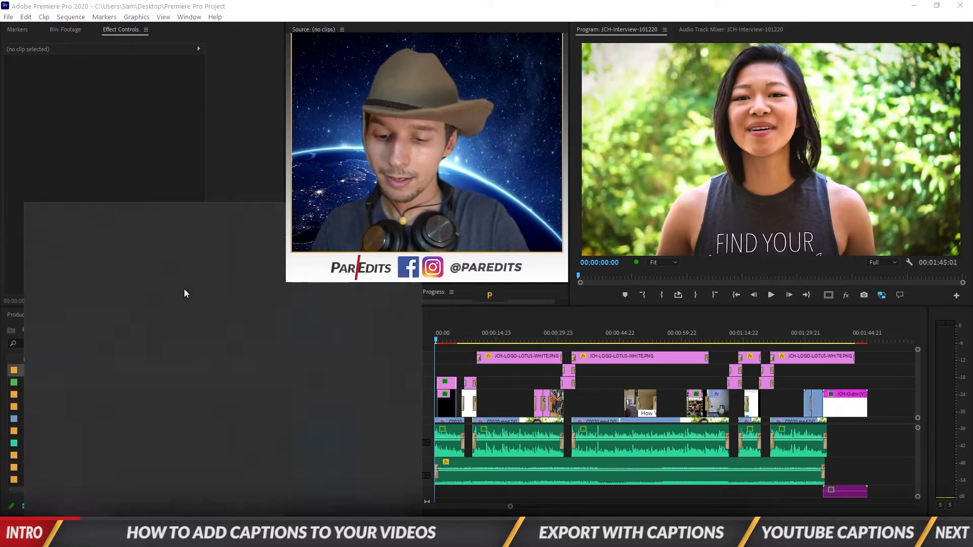
pyautogui.click(159, 262)
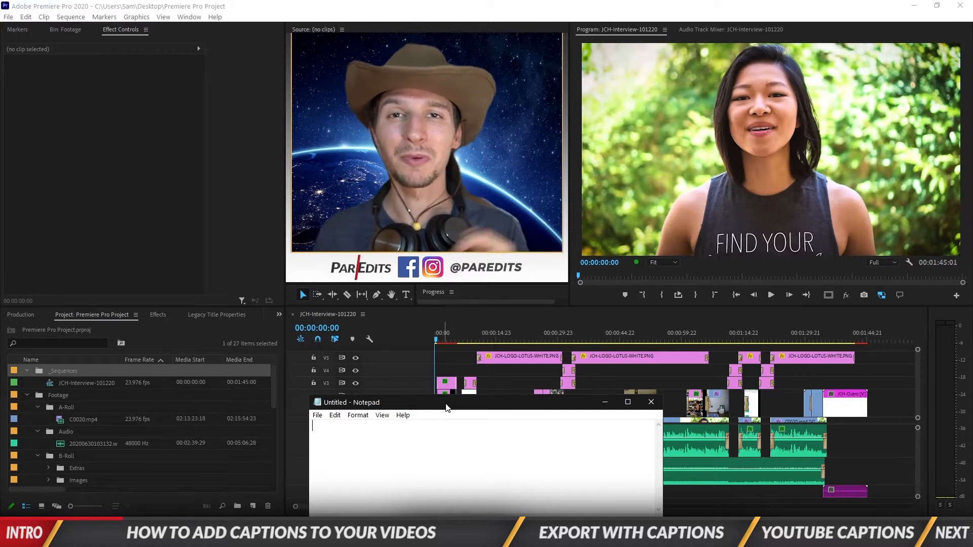
# - Play the interview sequence on loop from 00:00:14:15 with blank Notepad back in front
pyautogui.click(490, 538)
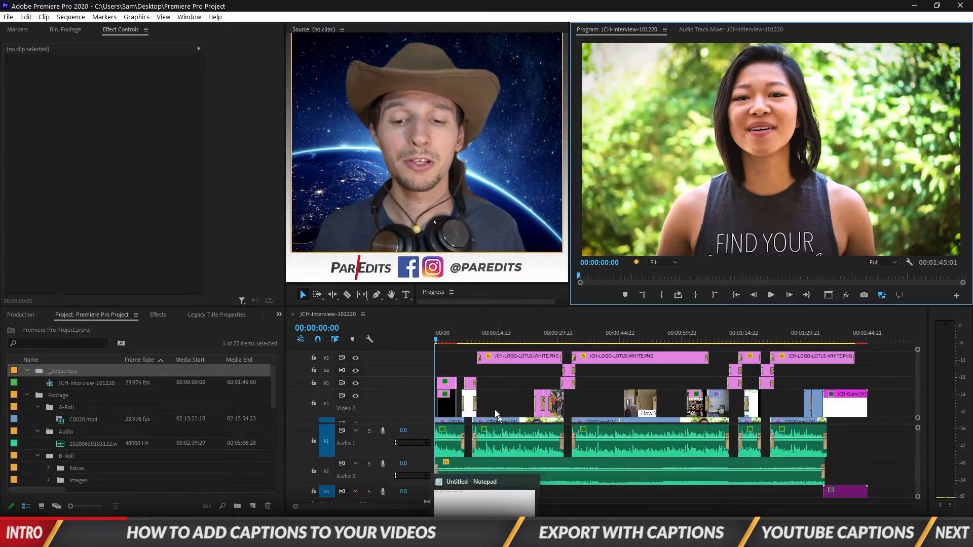
pyautogui.click(495, 338)
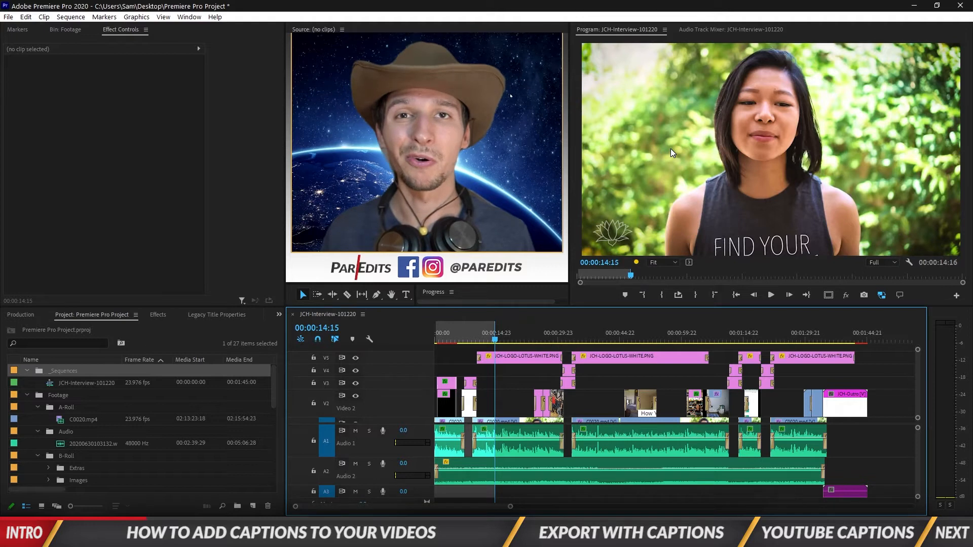
pyautogui.click(677, 296)
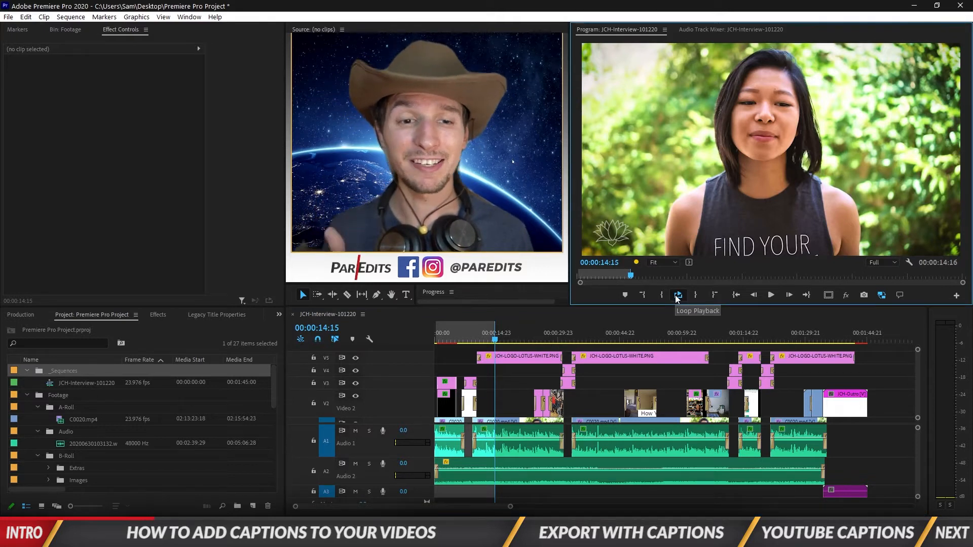
pyautogui.click(767, 296)
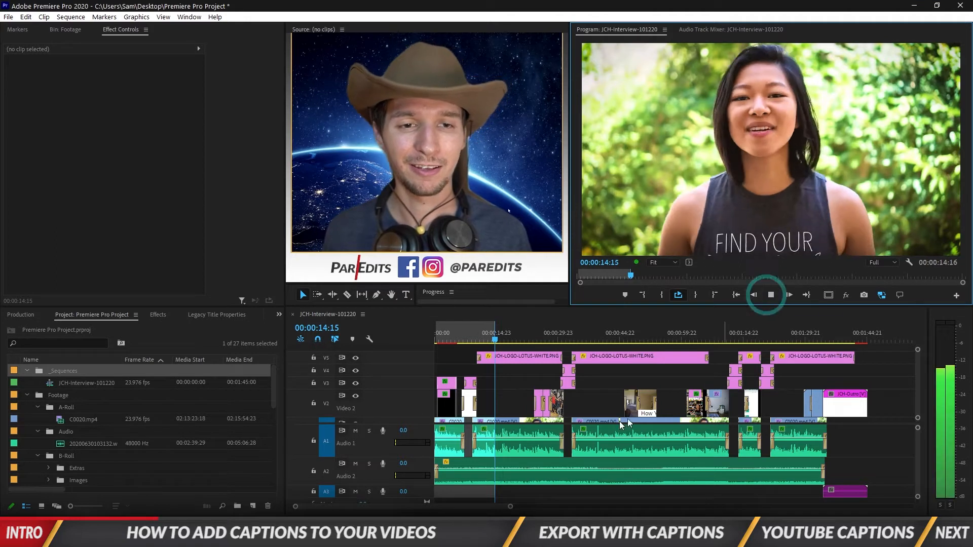
pyautogui.click(482, 538)
pyautogui.click(468, 437)
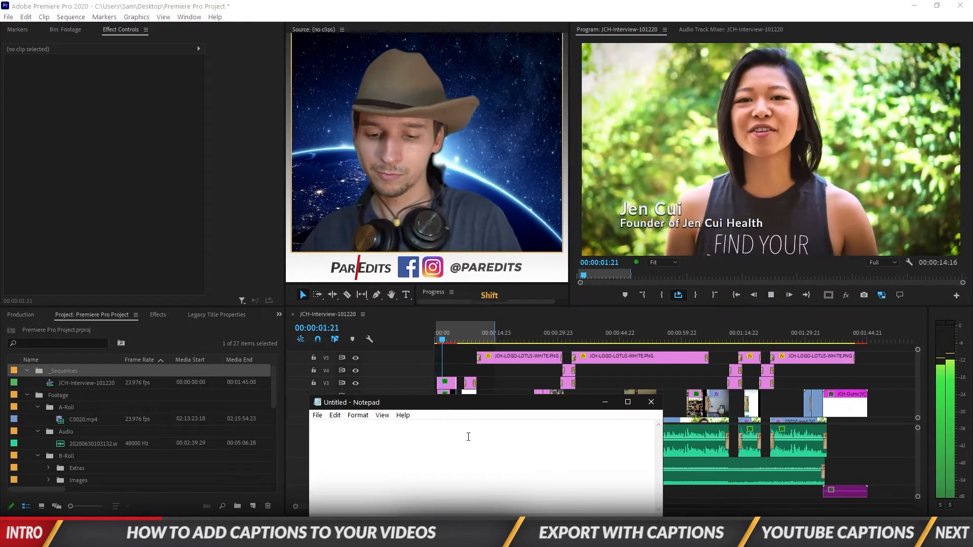
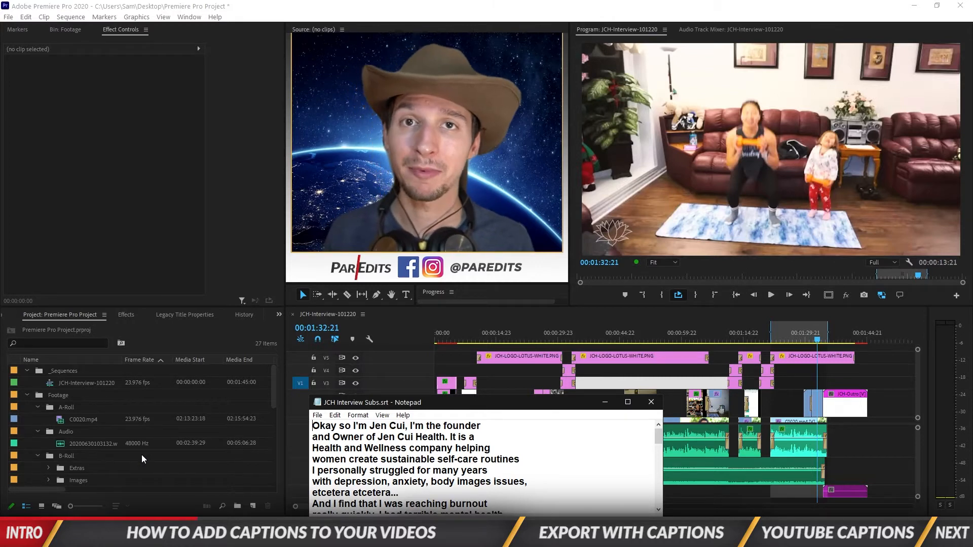
# - Create a CEA-608 CC1 captions item at 23.976 fps from the Project panel's New Item menu
pyautogui.click(248, 505)
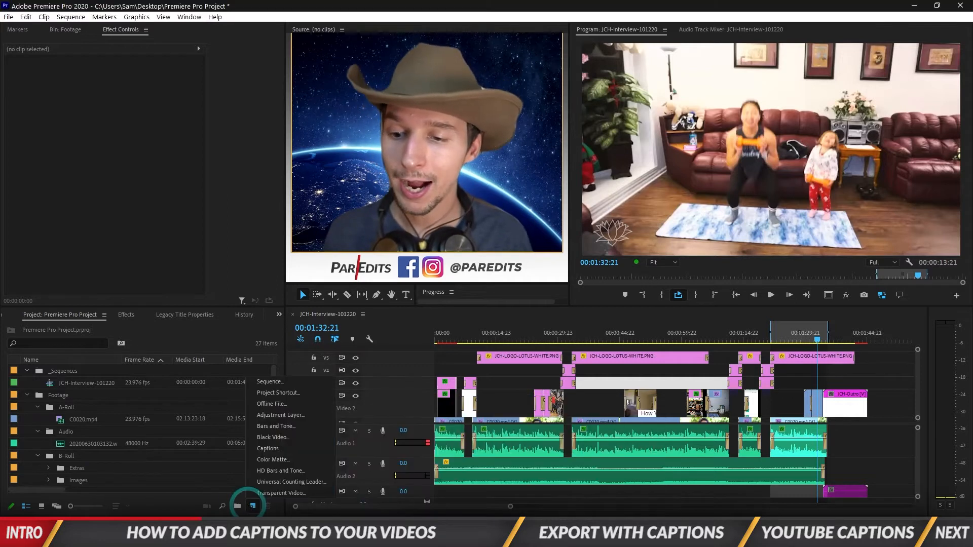
pyautogui.click(299, 446)
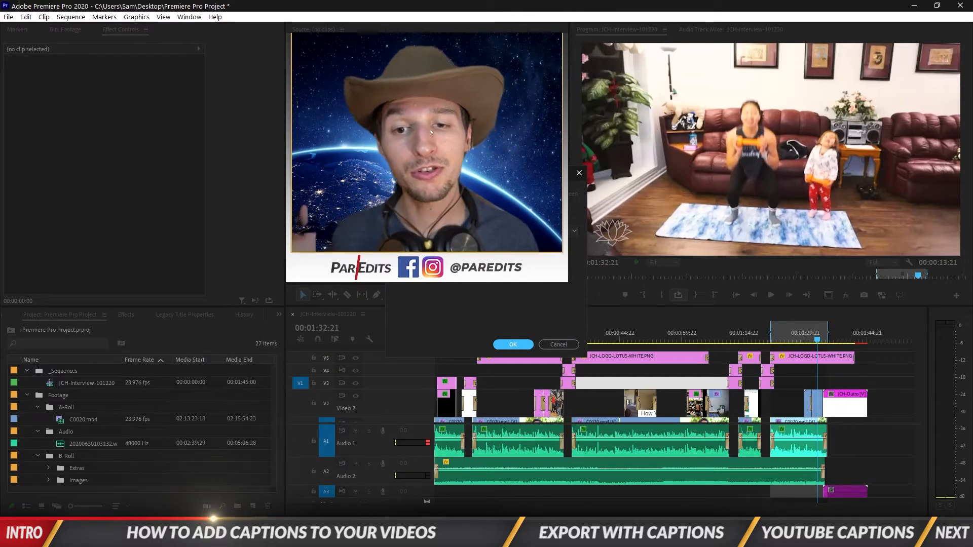
pyautogui.moveTo(523, 173); pyautogui.dragTo(737, 64)
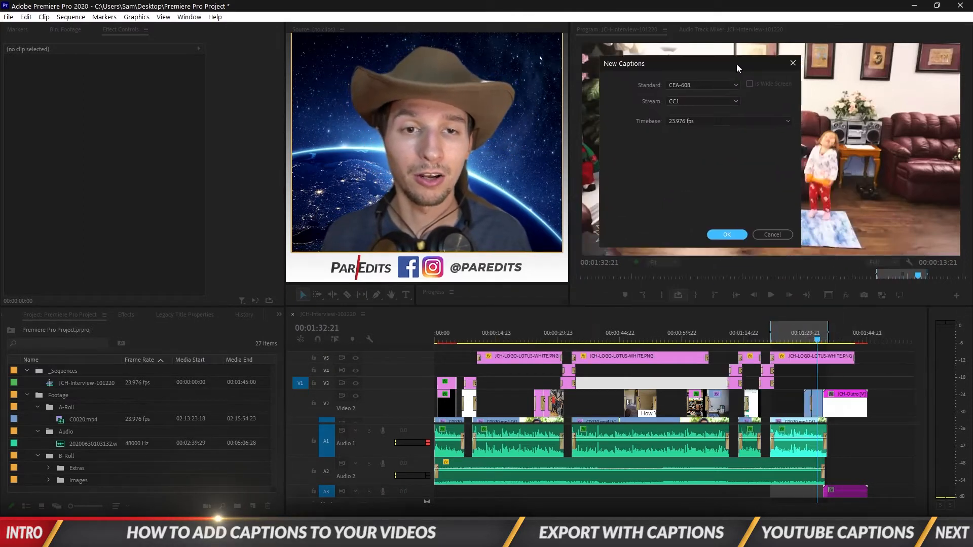
pyautogui.click(726, 234)
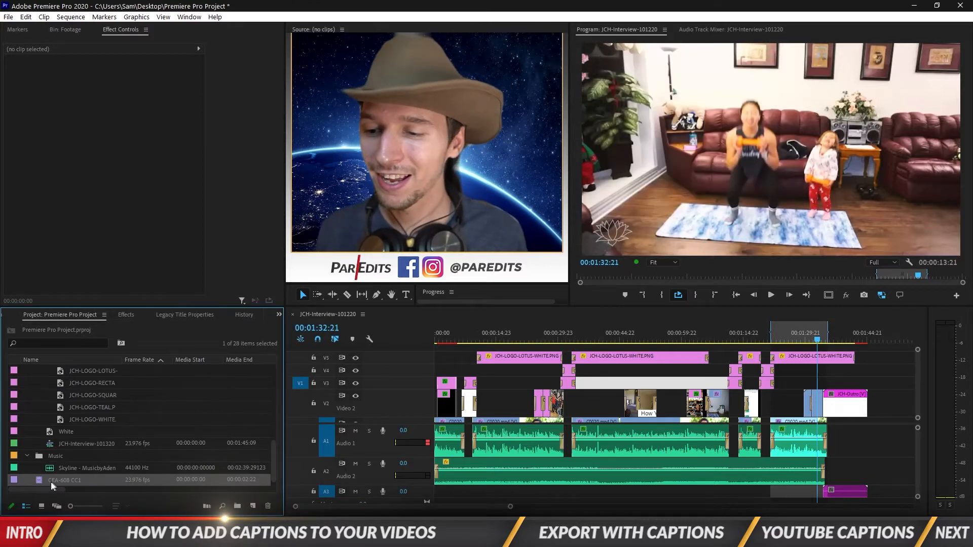
# - Move the CEA-608 CC1 captions into the _Sequences bin and open them for editing
pyautogui.scroll(8, 68, 388)
pyautogui.moveTo(70, 370); pyautogui.dragTo(70, 371)
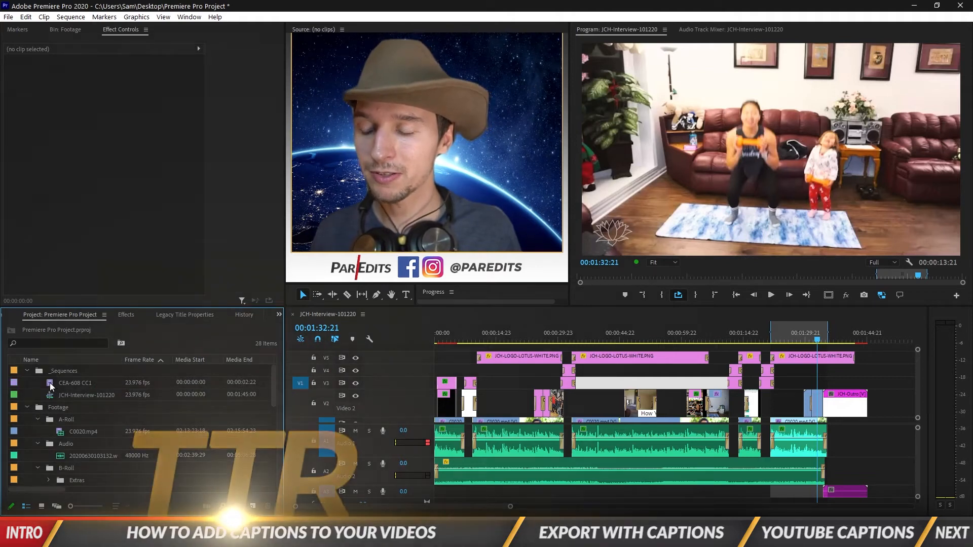
pyautogui.doubleClick(50, 384)
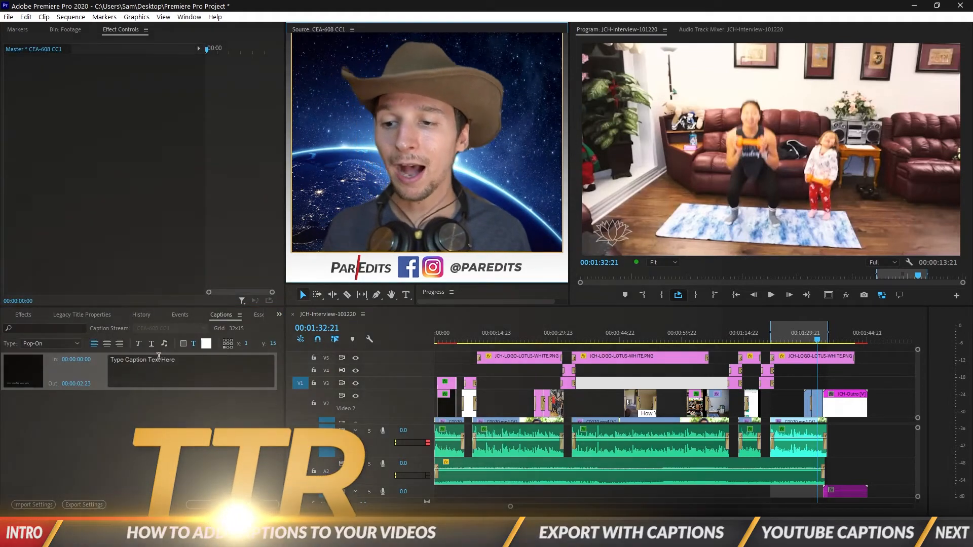
# - Copy the transcript's first line from Notepad and paste it into the first caption
pyautogui.hotkey('alt', 'Tab')
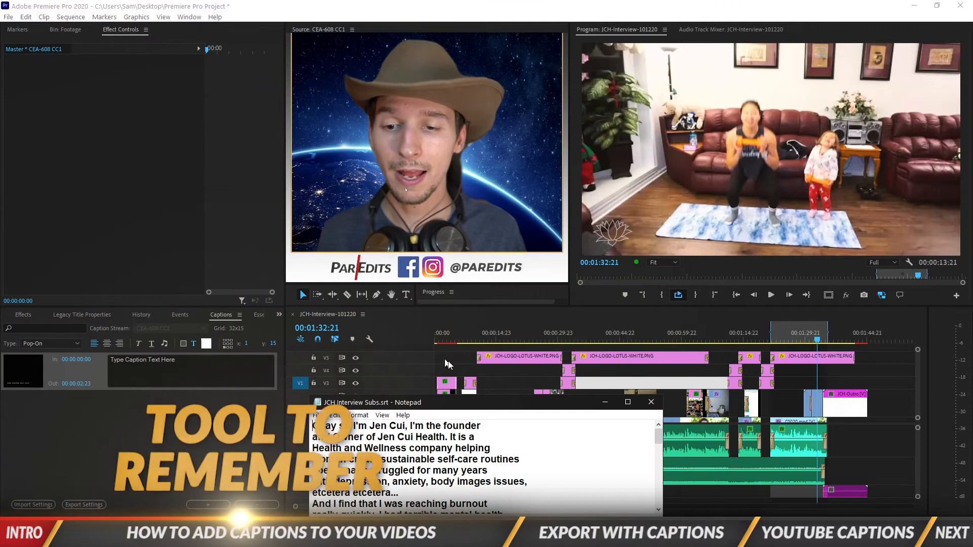
pyautogui.moveTo(312, 426); pyautogui.dragTo(480, 426)
pyautogui.hotkey('ctrl', 'c')
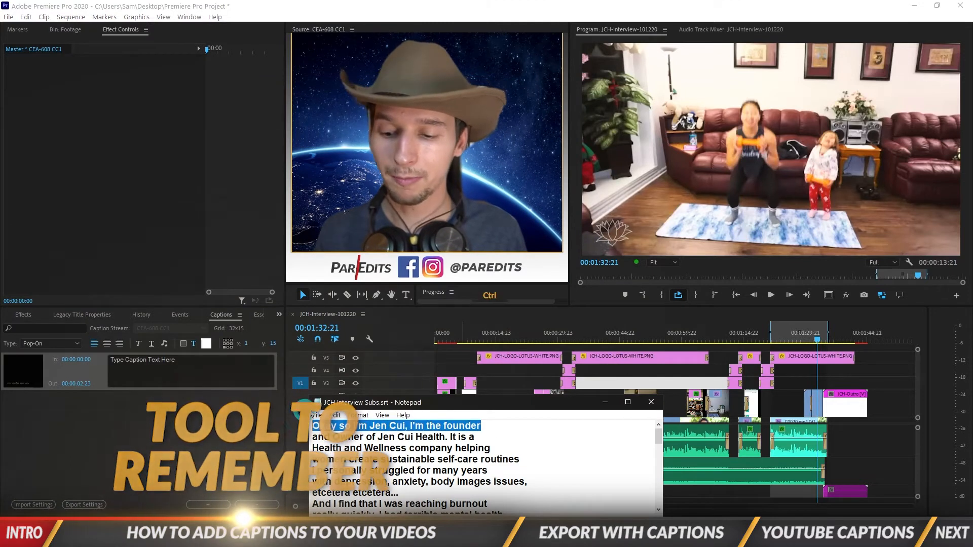
pyautogui.click(173, 364)
pyautogui.hotkey('ctrl', 'v')
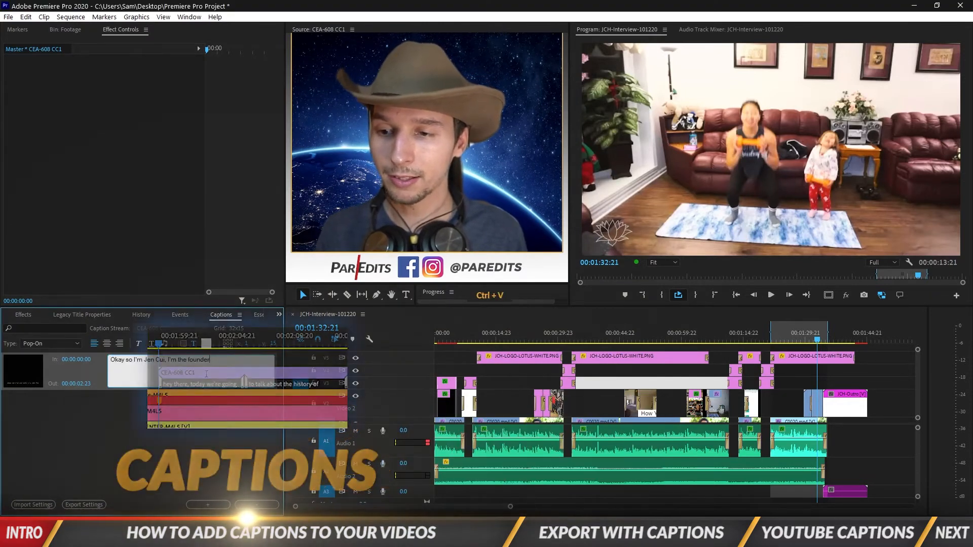
pyautogui.click(183, 434)
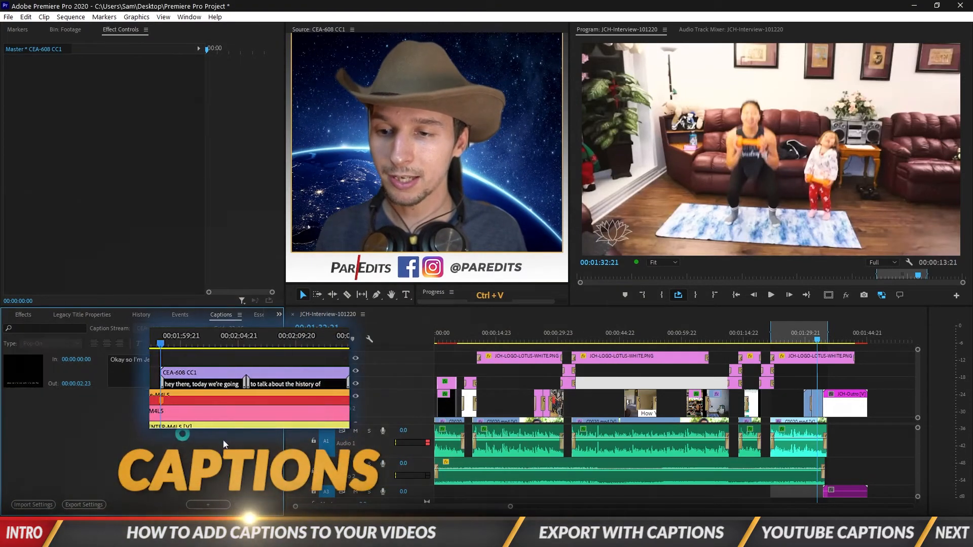
pyautogui.click(19, 314)
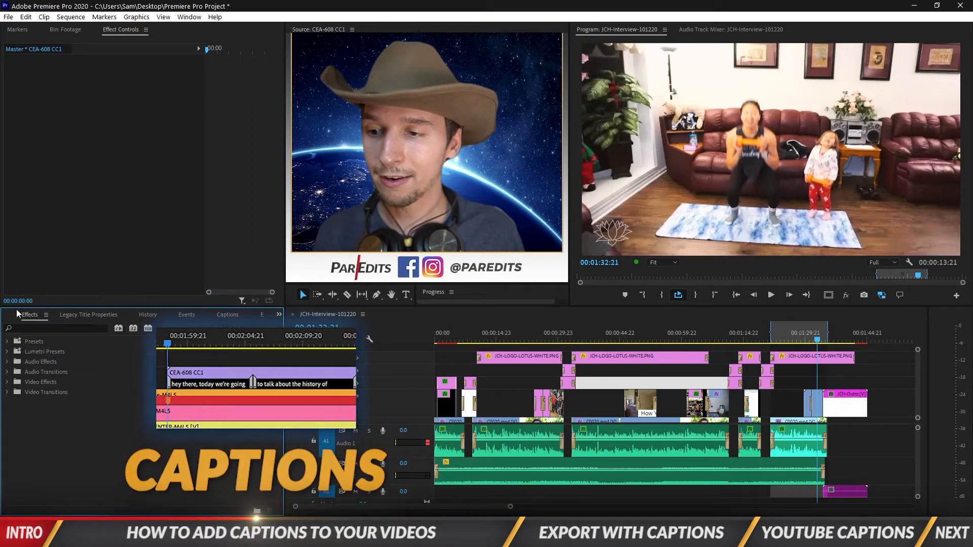
pyautogui.click(11, 315)
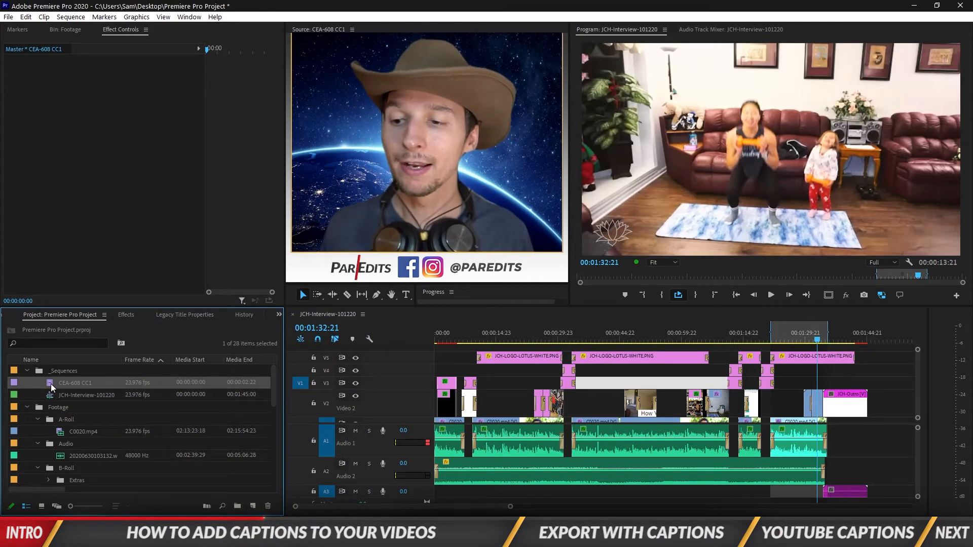
# - Place the CEA-608 CC1 captions at the sequence start and extend the first block to about nine seconds
pyautogui.moveTo(51, 385); pyautogui.dragTo(433, 355)
pyautogui.scroll(3, 518, 388)
pyautogui.moveTo(447, 358); pyautogui.dragTo(867, 356)
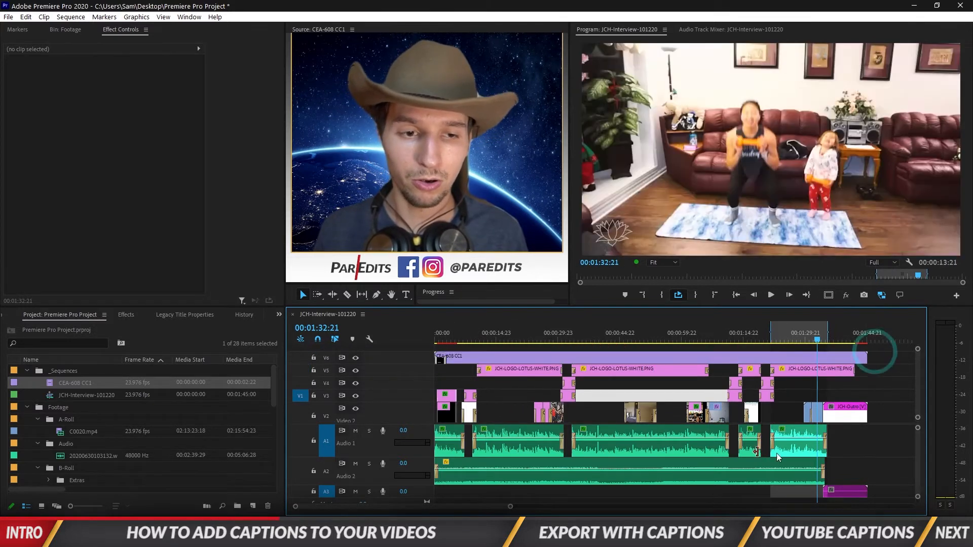
pyautogui.click(544, 360)
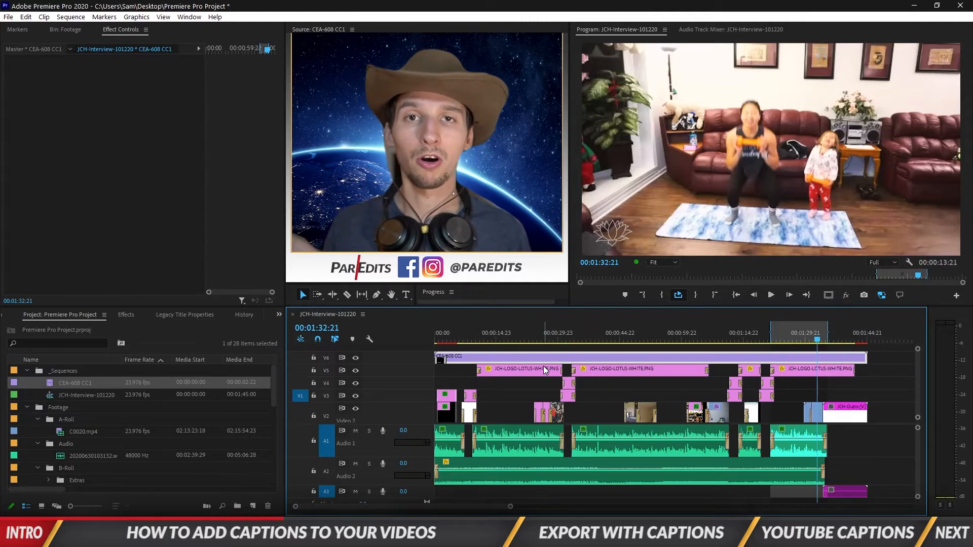
pyautogui.click(439, 336)
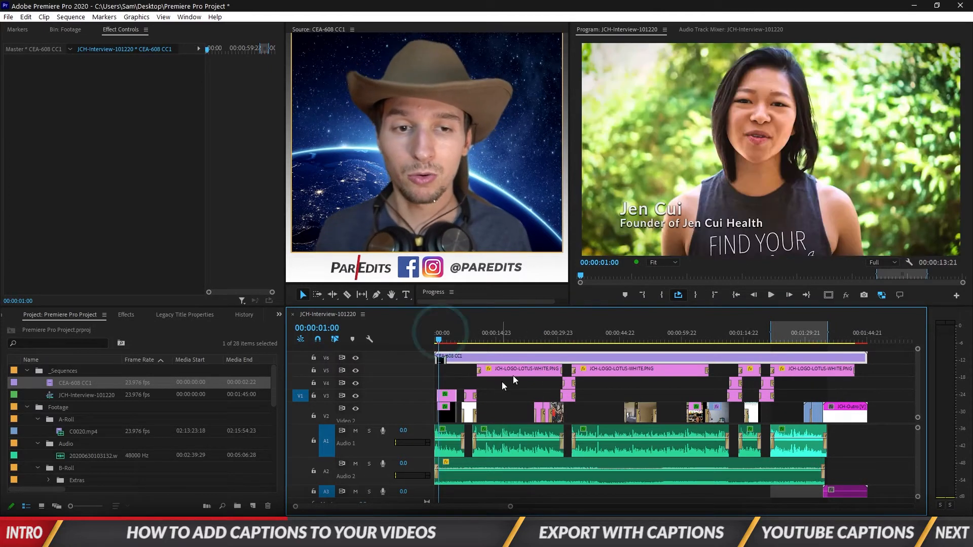
pyautogui.click(440, 362)
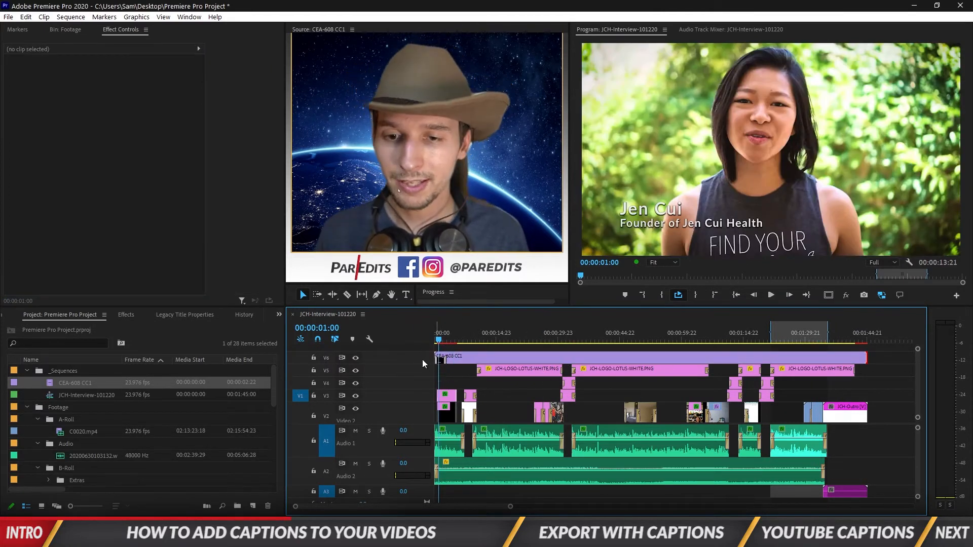
pyautogui.scroll(1, 421, 357)
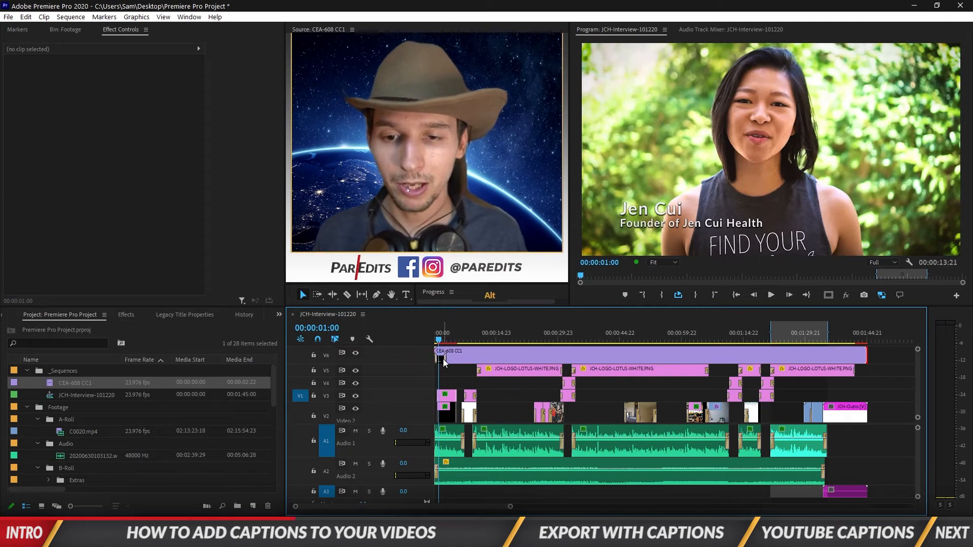
pyautogui.click(442, 360)
pyautogui.moveTo(443, 361)
pyautogui.mouseDown()
pyautogui.moveTo(471, 361)
pyautogui.moveTo(462, 360)
pyautogui.mouseUp()
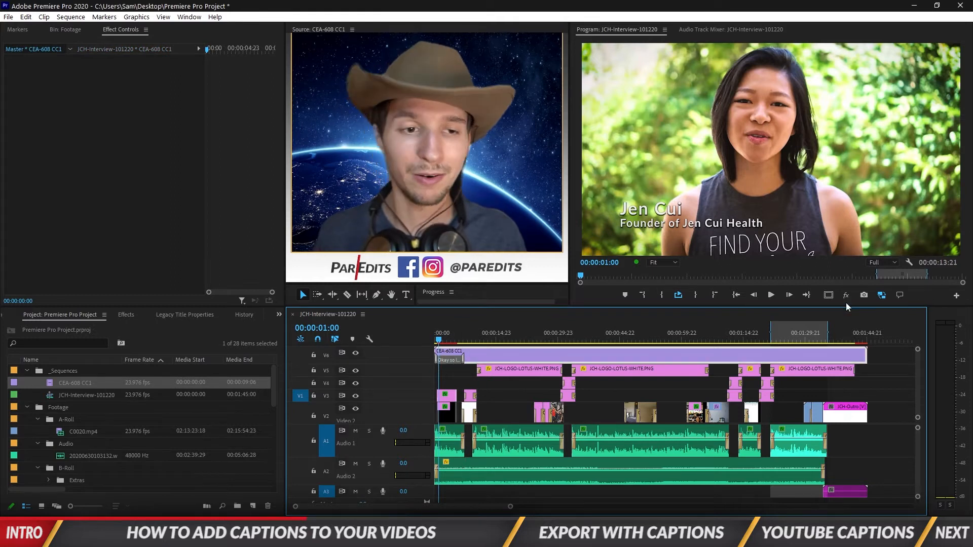
# - Enable Closed Captions Display in the Program monitor settings so the first caption appears
pyautogui.click(909, 262)
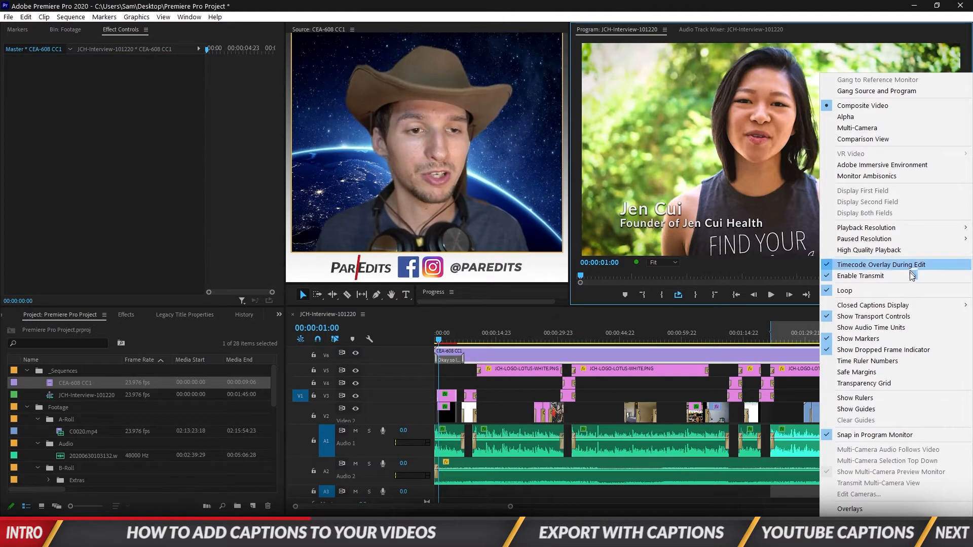
pyautogui.moveTo(862, 305)
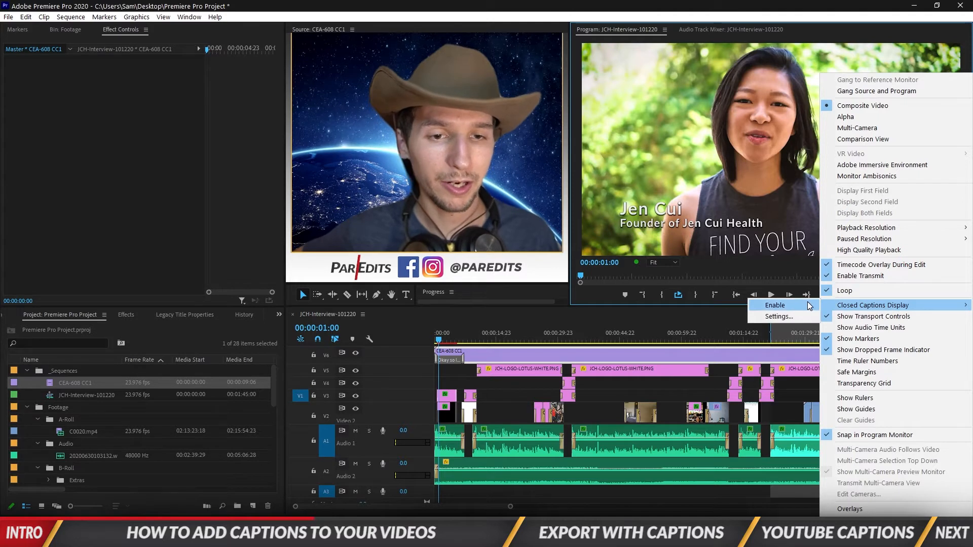
pyautogui.click(776, 306)
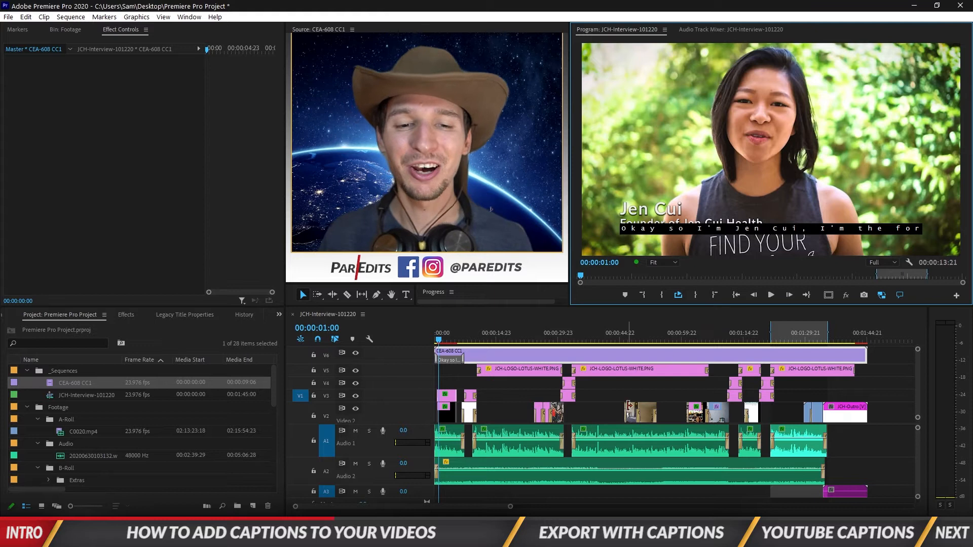
pyautogui.click(627, 388)
pyautogui.moveTo(522, 357); pyautogui.dragTo(523, 355)
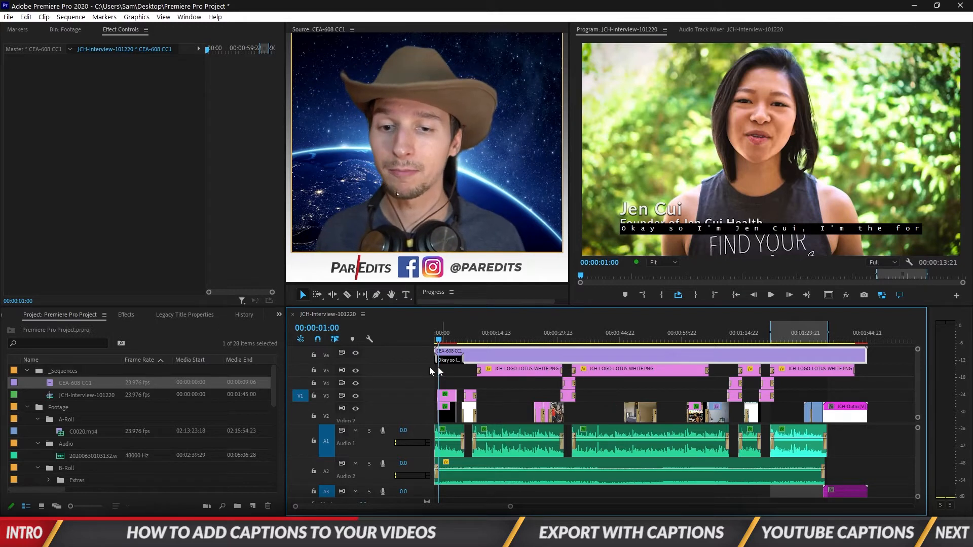
# - Add a second caption and paste the transcript's second line from Notepad into it
pyautogui.doubleClick(483, 357)
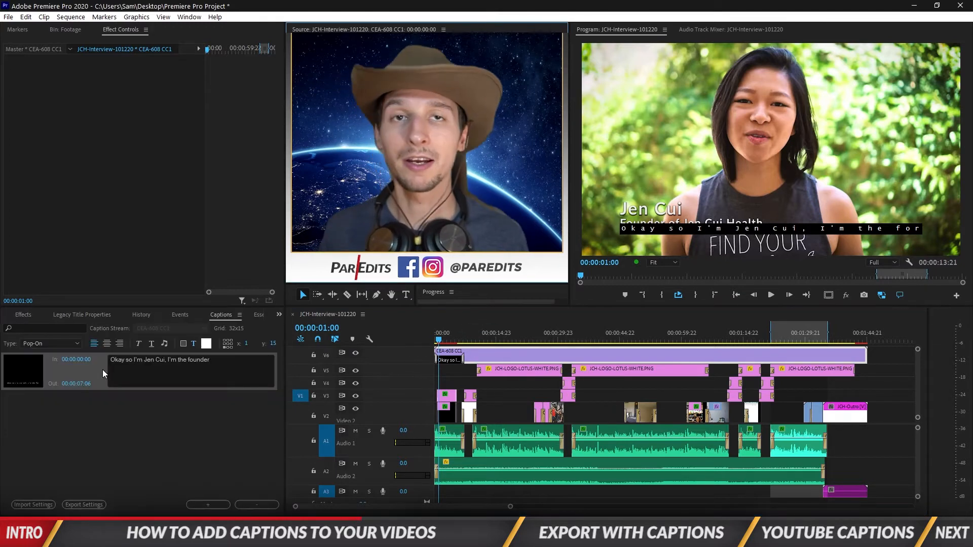
pyautogui.click(207, 504)
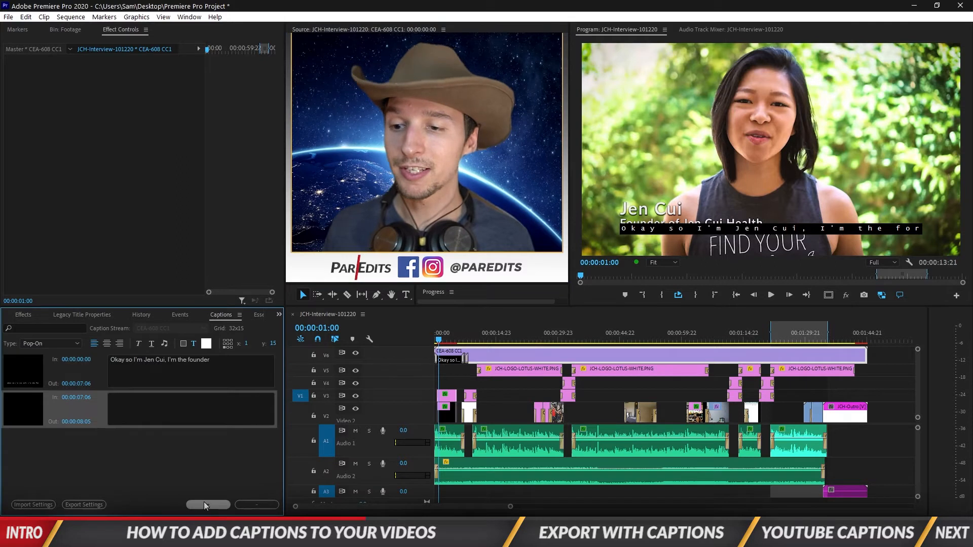
pyautogui.click(437, 537)
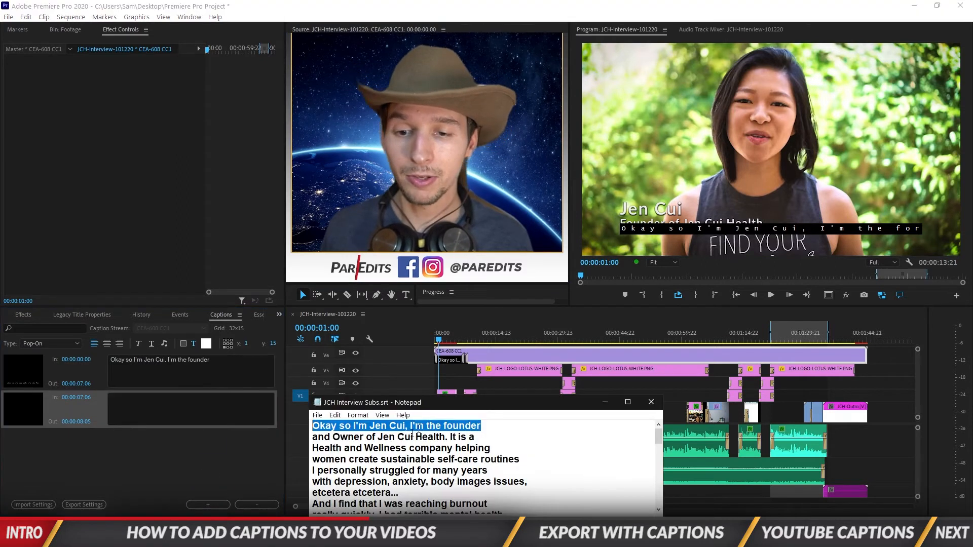
pyautogui.moveTo(475, 436); pyautogui.dragTo(321, 439)
pyautogui.hotkey('ctrl', 'c')
pyautogui.click(128, 412)
pyautogui.hotkey('ctrl', 'v')
# - Extend the second caption block to end at 00:00:16:11
pyautogui.click(390, 441)
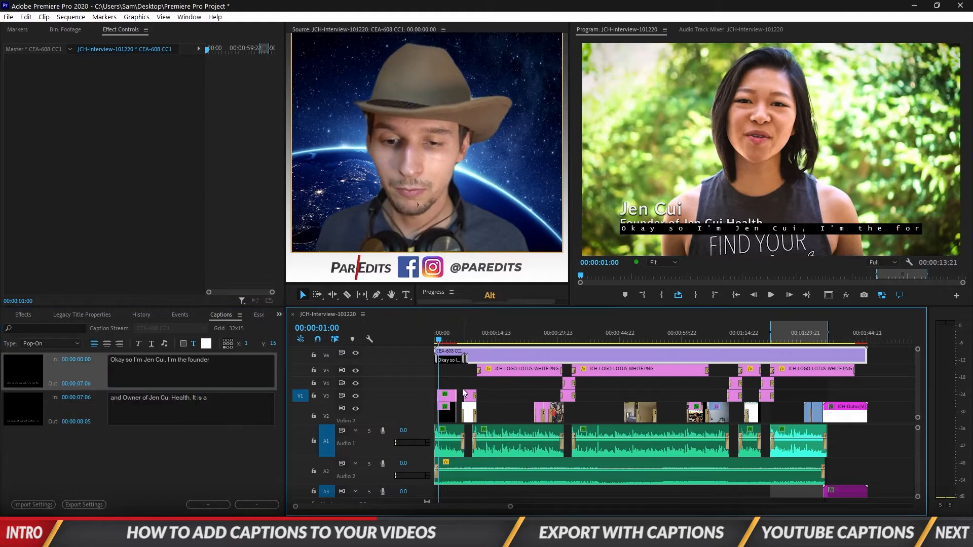
pyautogui.scroll(4, 455, 370)
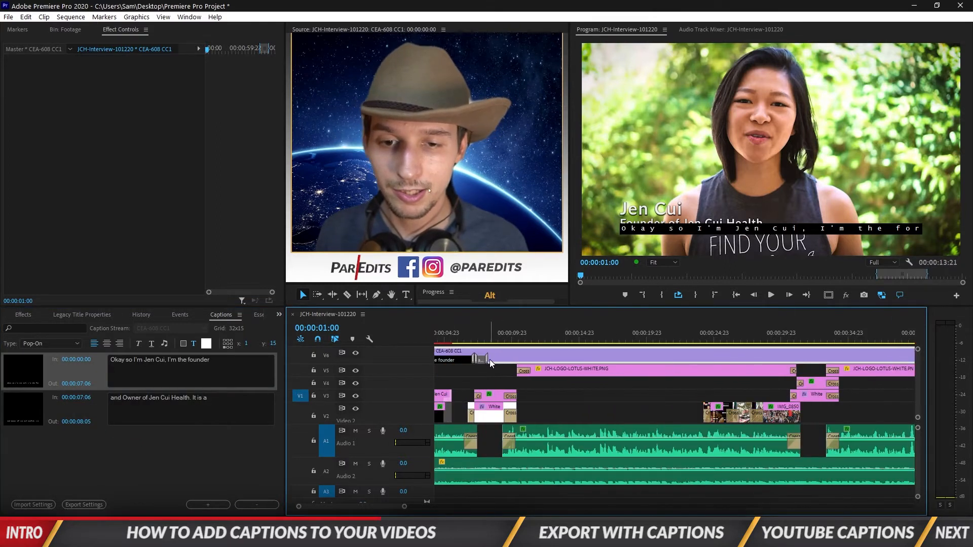
pyautogui.moveTo(485, 359); pyautogui.dragTo(593, 359)
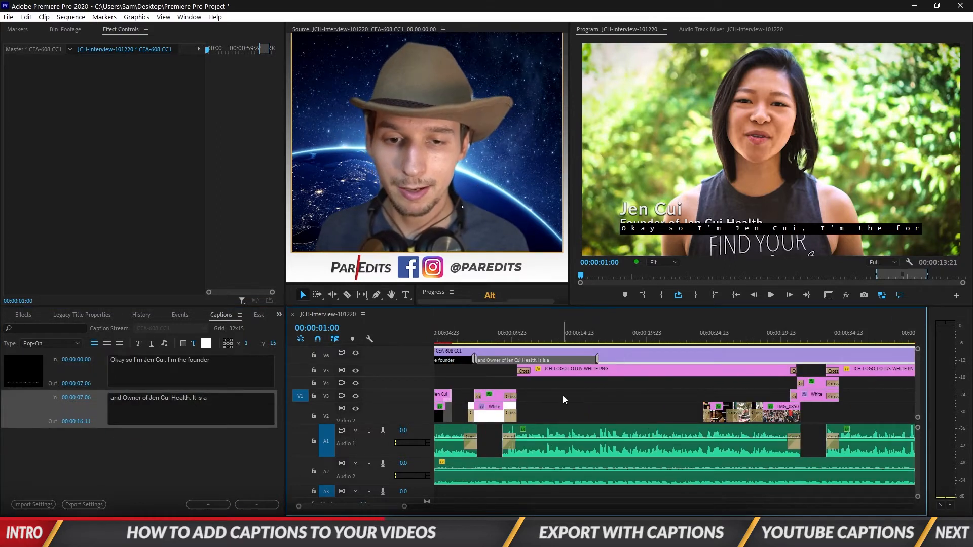
pyautogui.scroll(-3, 562, 395)
pyautogui.scroll(-2, 561, 396)
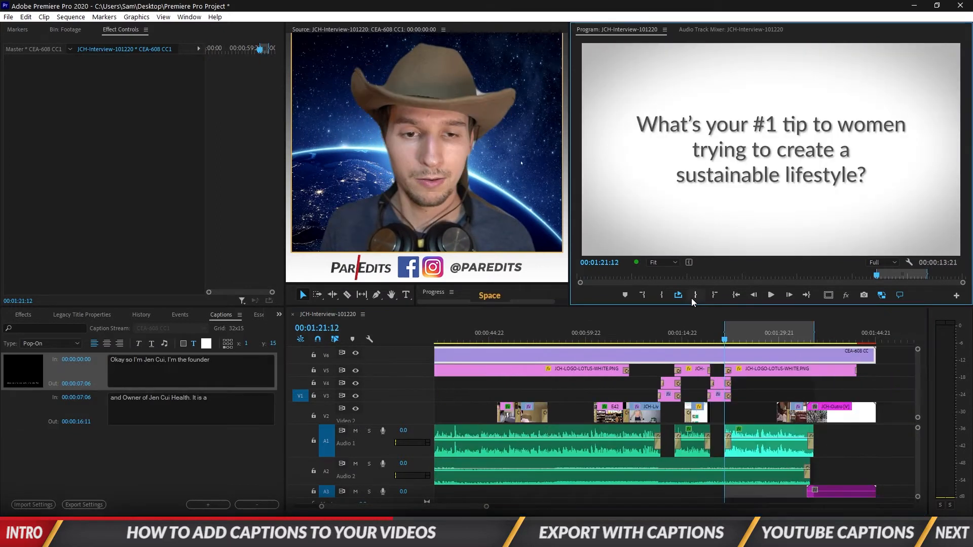
# - Clear the sequence In and Out points and trim the first caption to end at 00:00:01:16
pyautogui.click(715, 295)
pyautogui.click(643, 296)
pyautogui.click(736, 296)
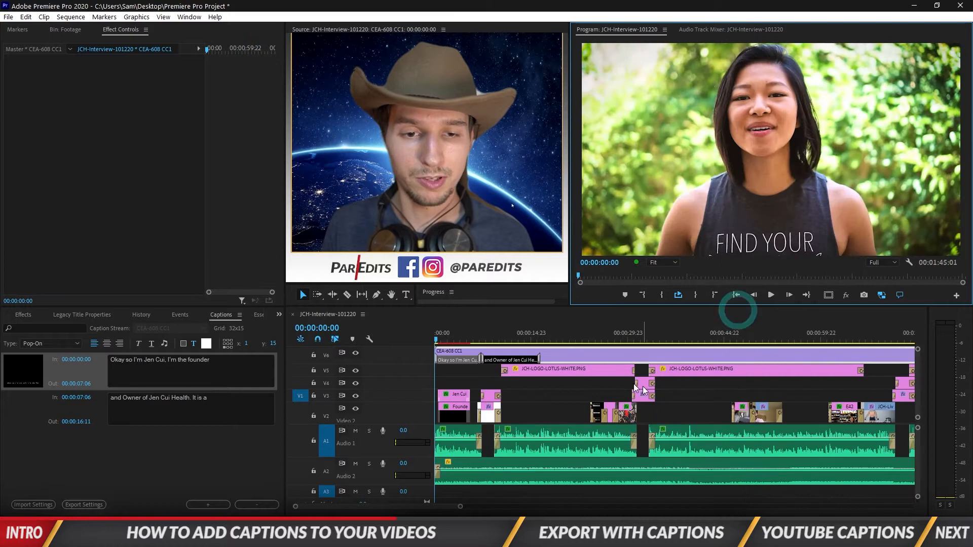
pyautogui.press('space')
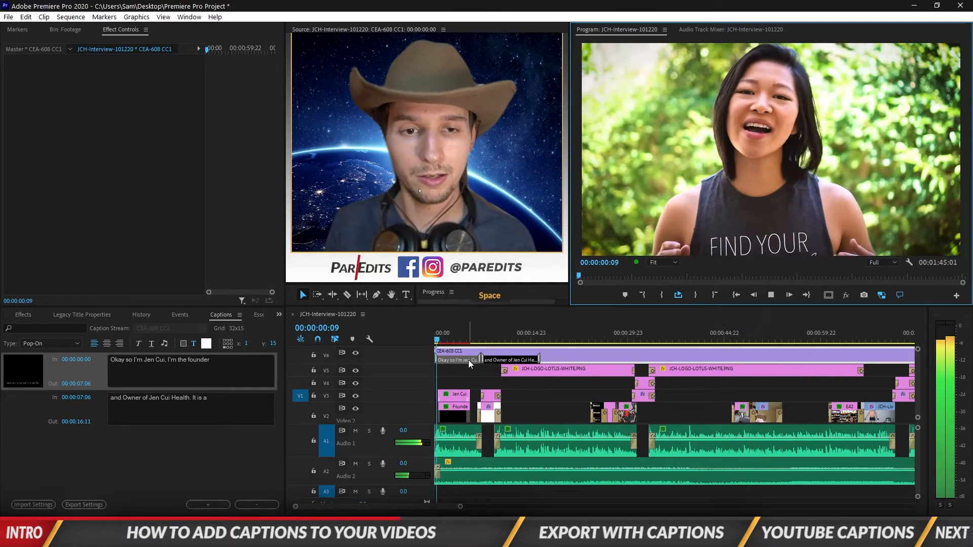
pyautogui.click(440, 334)
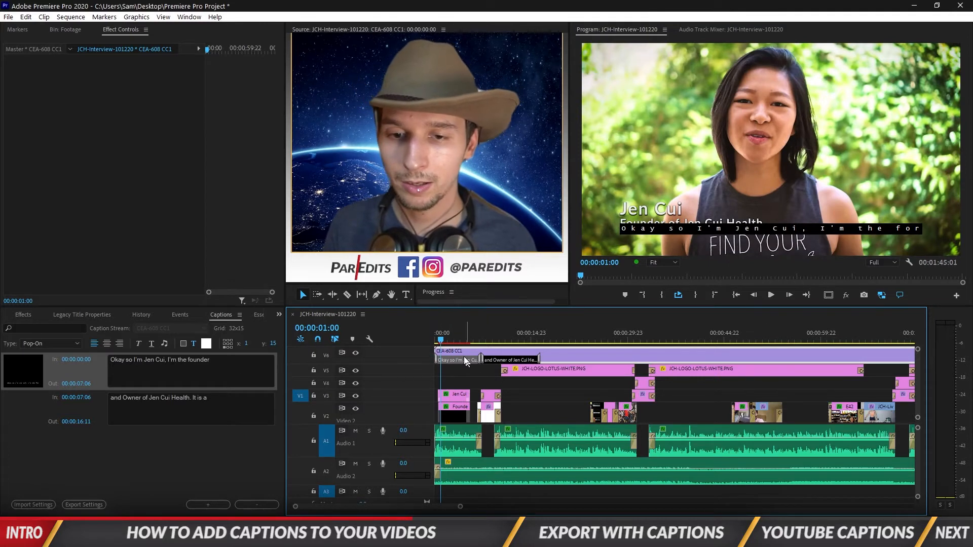
pyautogui.press('space')
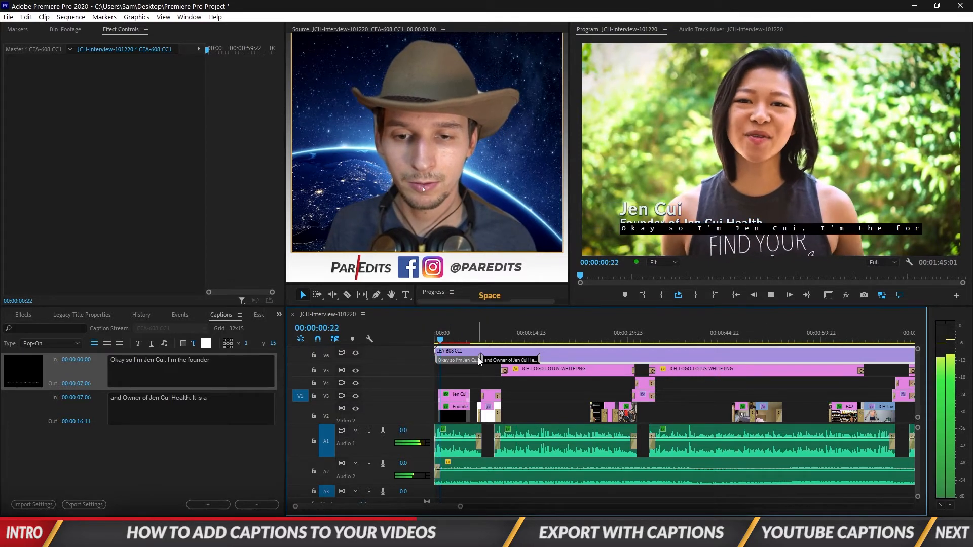
pyautogui.moveTo(479, 360); pyautogui.dragTo(445, 360)
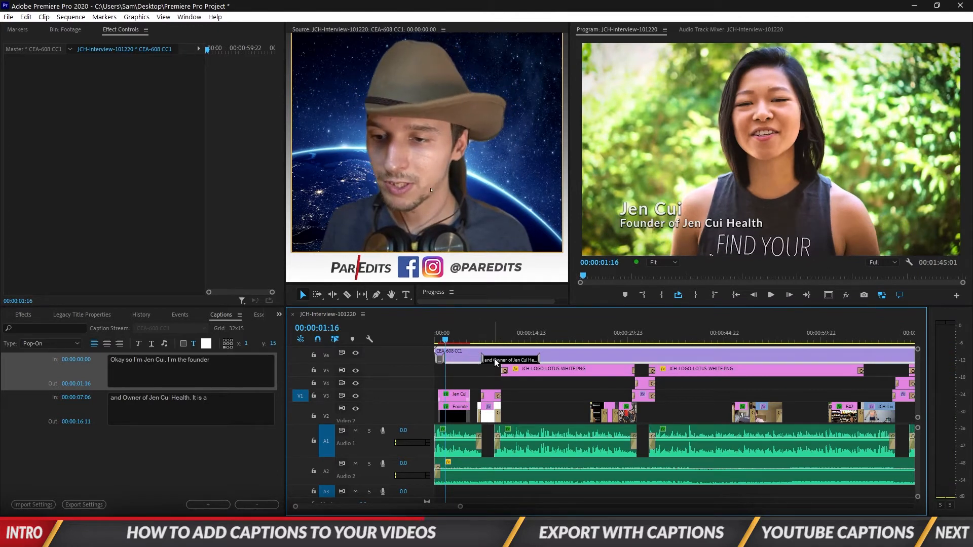
# - Pull the second caption earlier to the next spoken phrase and paste in the next transcript line
pyautogui.press('space')
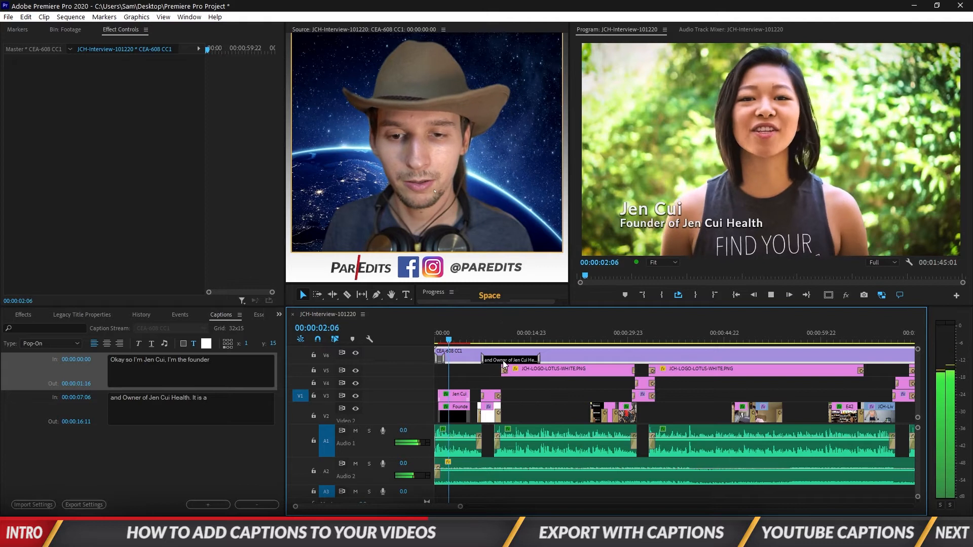
pyautogui.press('space')
pyautogui.moveTo(505, 361); pyautogui.dragTo(453, 359)
pyautogui.click(486, 374)
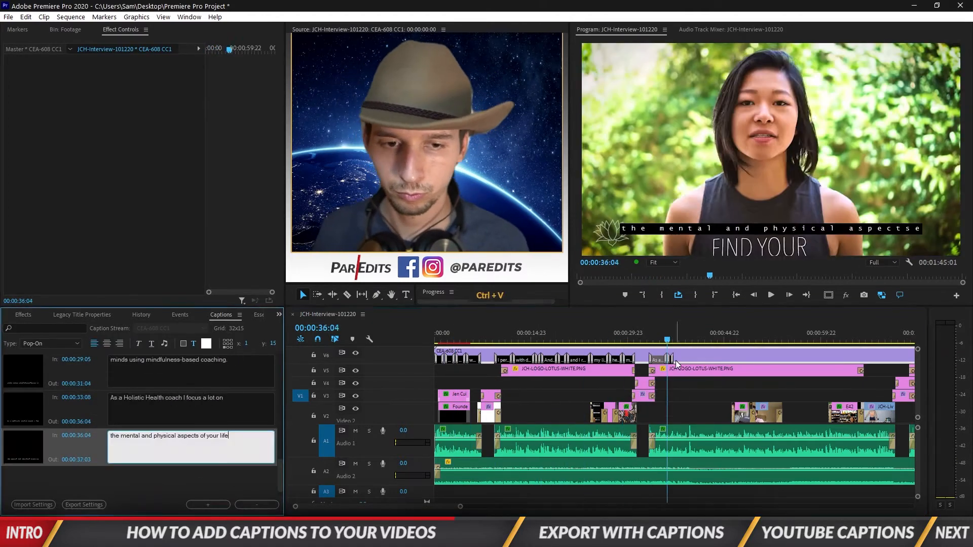
pyautogui.hotkey('ctrl', 'v')
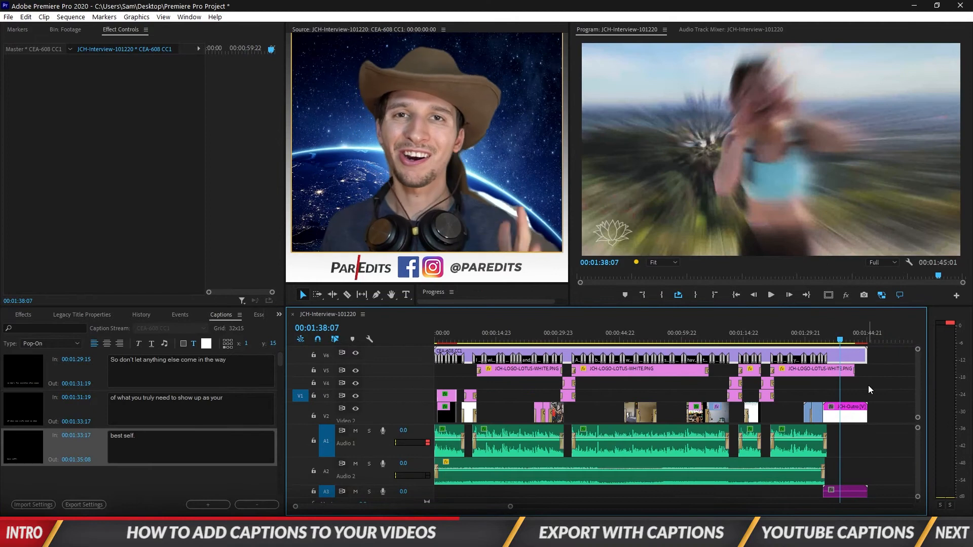
# - Mute Audio 1 and Audio 2 and play the sequence from the start to review captions
pyautogui.click(737, 296)
pyautogui.click(355, 431)
pyautogui.click(355, 464)
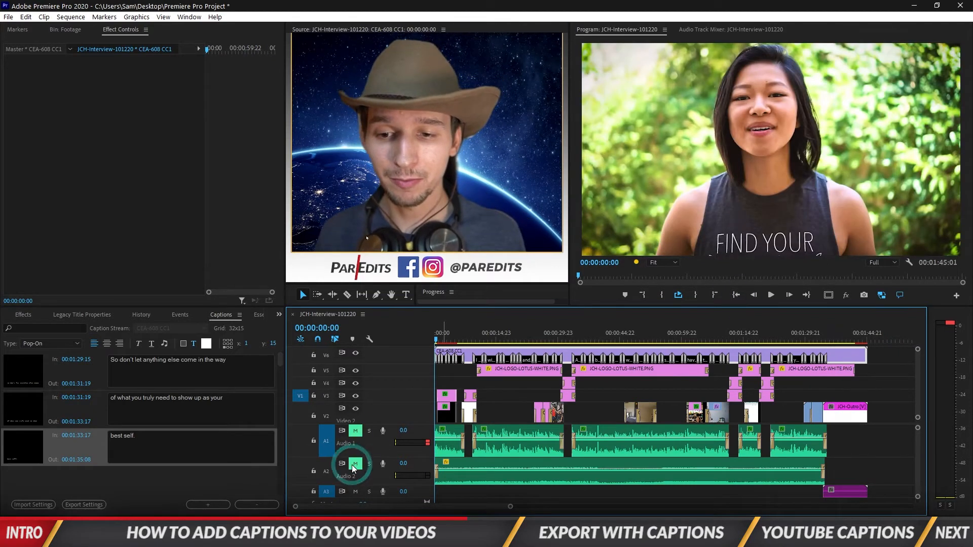
pyautogui.press('space')
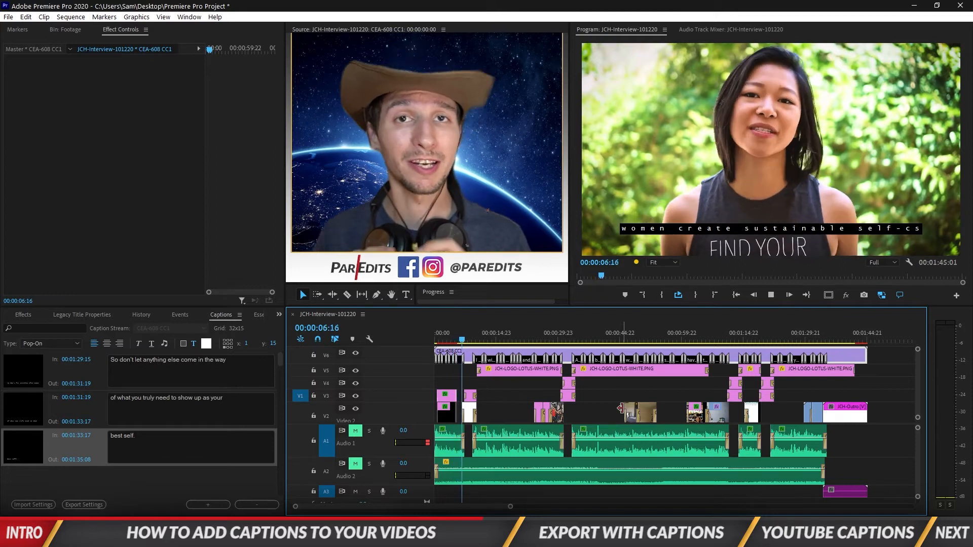
pyautogui.press('space')
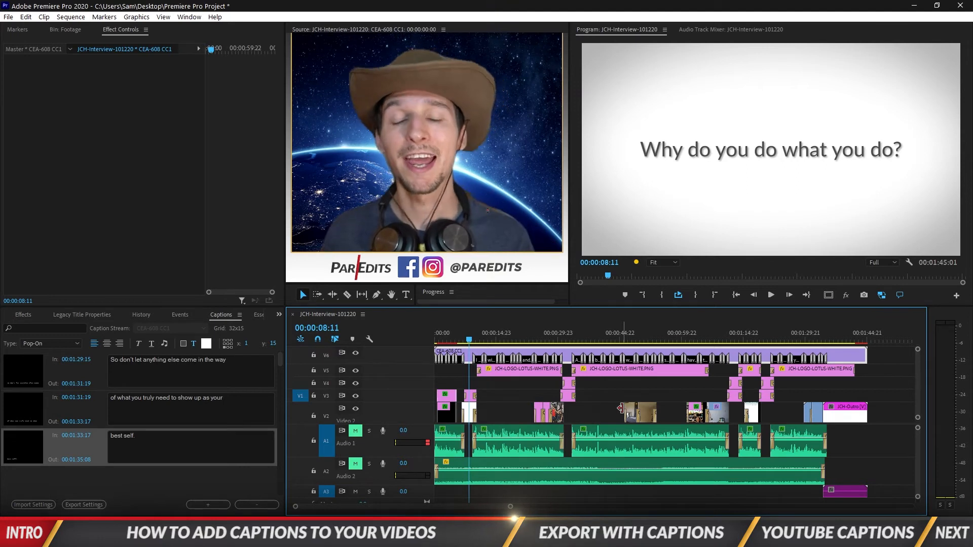
# - Deselect the captions clip and open Export Settings for the sequence with Ctrl+M
pyautogui.click(680, 399)
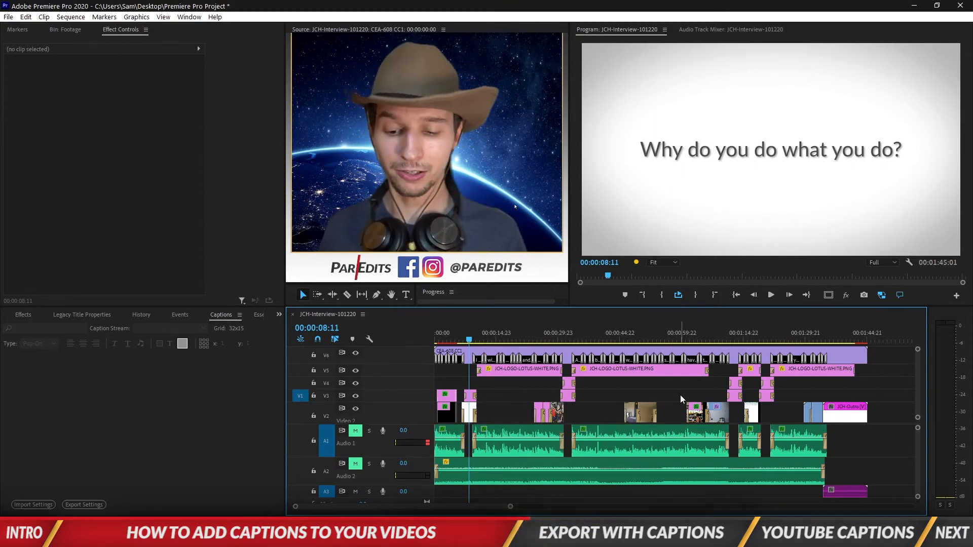
pyautogui.press('ctrl')
pyautogui.hotkey('ctrl', 'm')
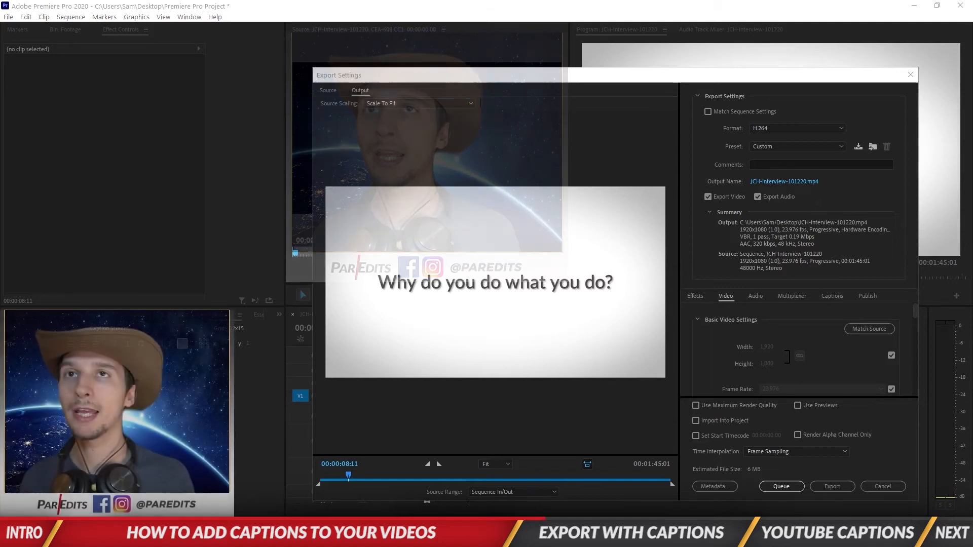
pyautogui.click(636, 82)
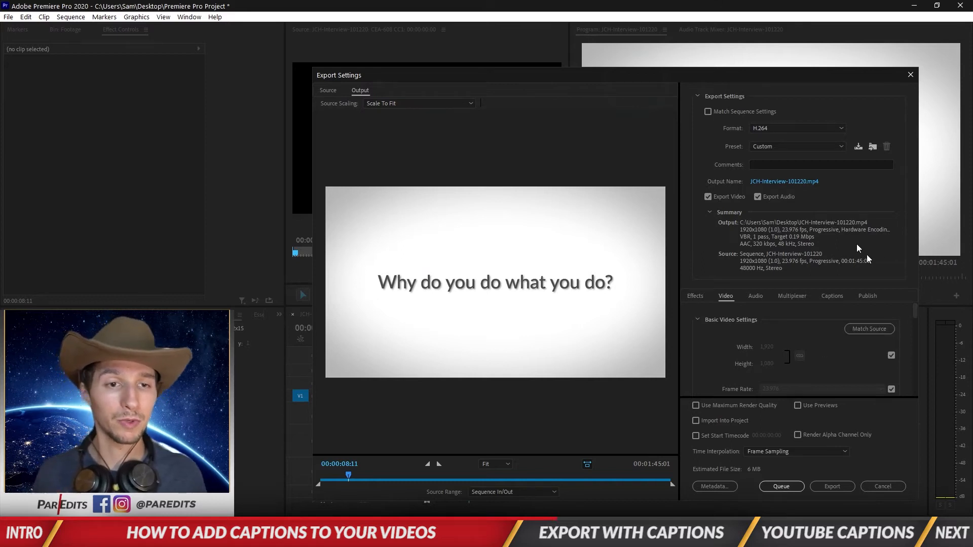
# - Raise the Target Bitrate from 0.19 to 8 Mbps and show the Captions export options
pyautogui.moveTo(919, 313); pyautogui.dragTo(913, 384)
pyautogui.click(875, 320)
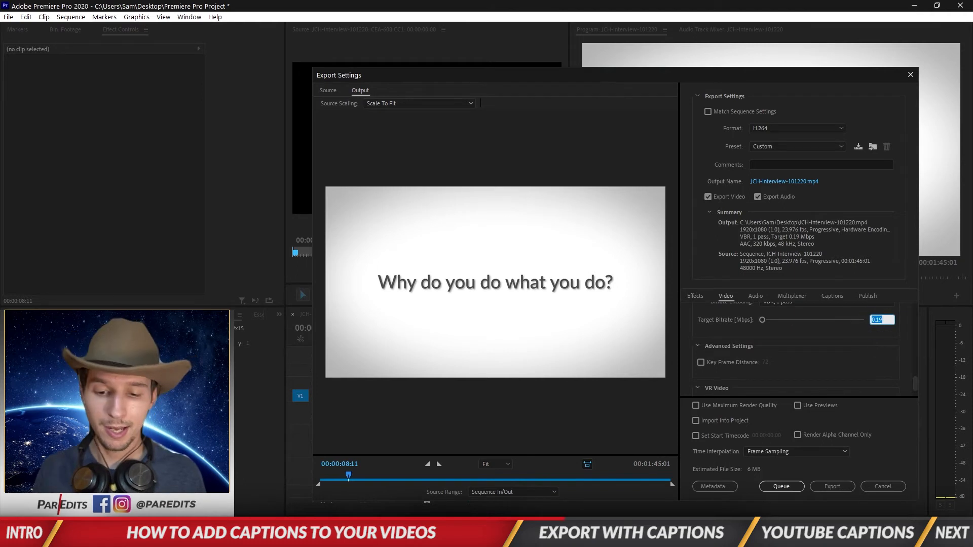
pyautogui.write('8')
pyautogui.press('Return')
pyautogui.moveTo(912, 377); pyautogui.dragTo(909, 304)
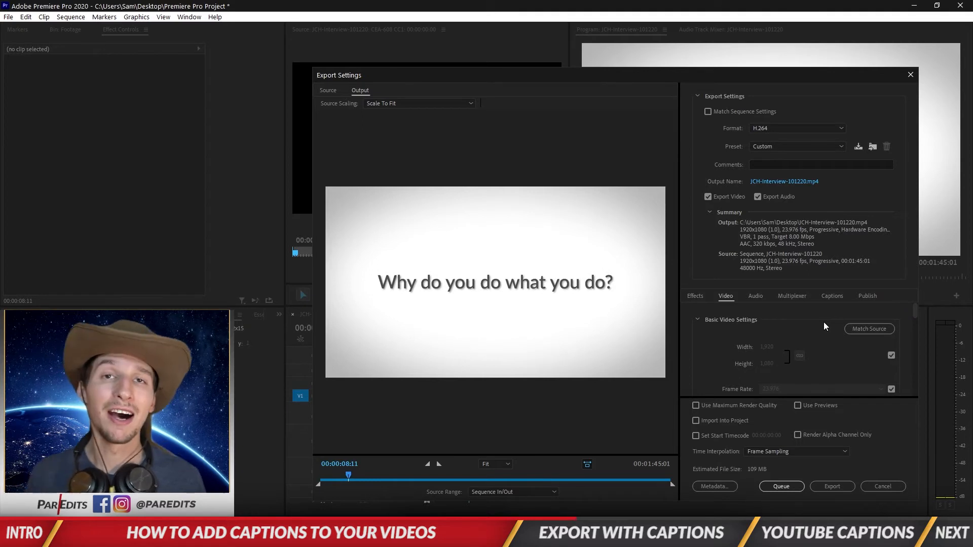
pyautogui.click(830, 297)
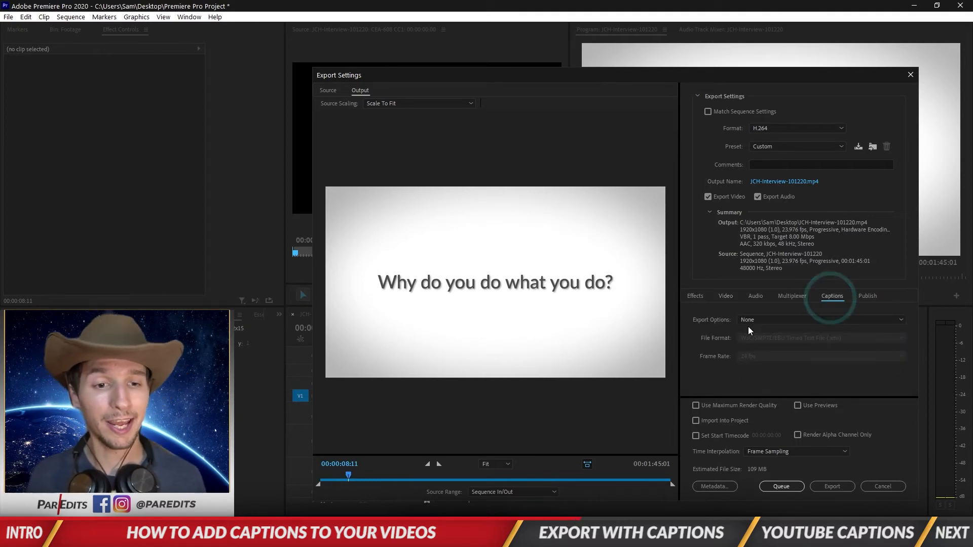
# - Export captions as a SubRip (.srt) sidecar file and open the output's save location
pyautogui.click(765, 320)
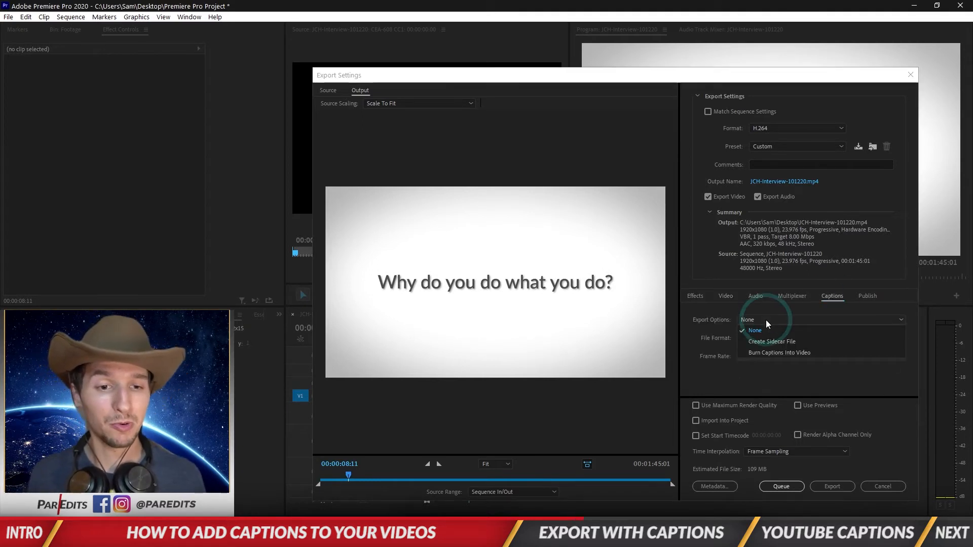
pyautogui.click(789, 338)
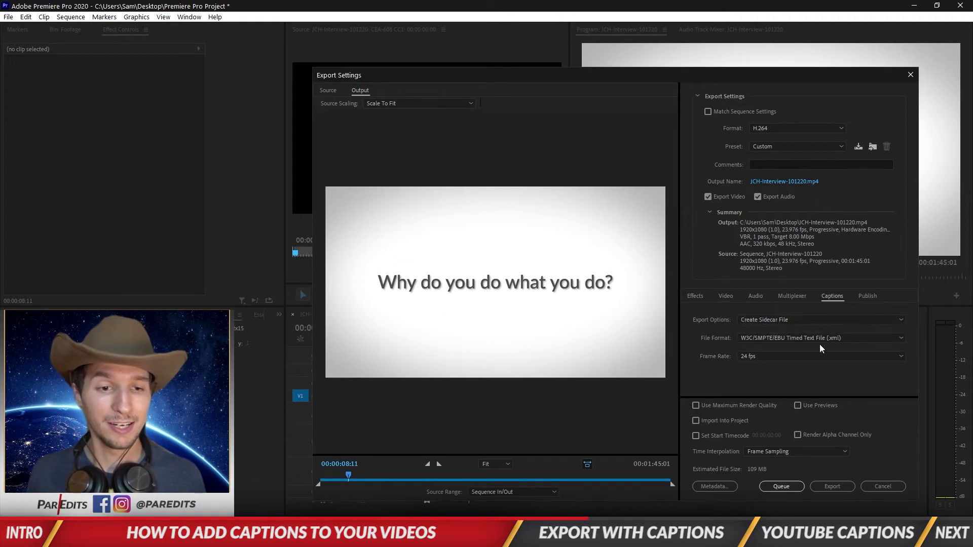
pyautogui.click(819, 340)
pyautogui.click(817, 382)
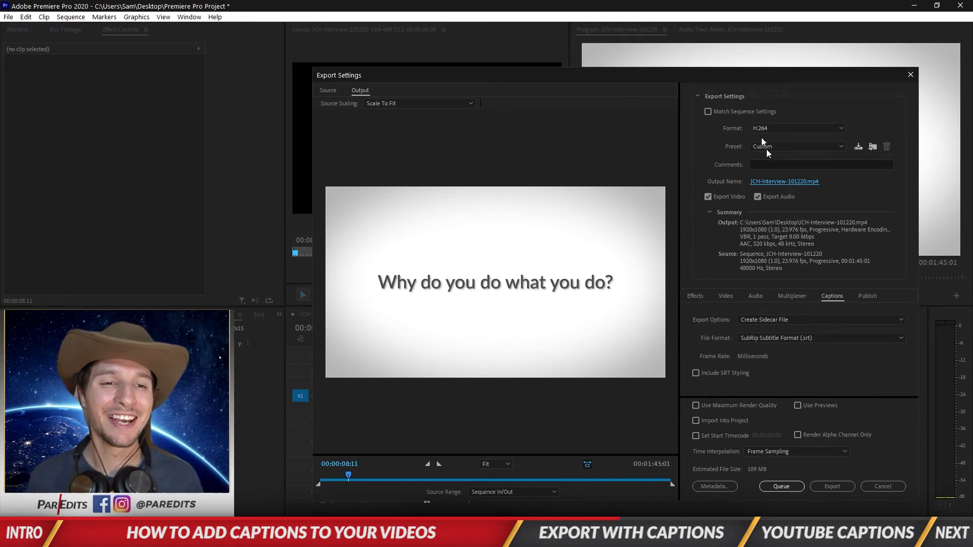
pyautogui.click(795, 182)
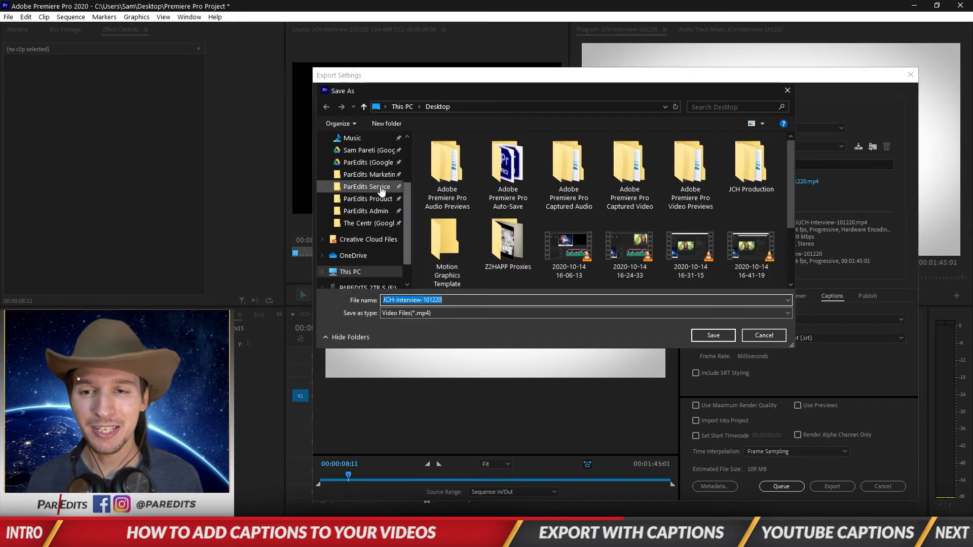
# - Save the output as JCH-Interview-101220.mp4 on the Desktop
pyautogui.click(705, 335)
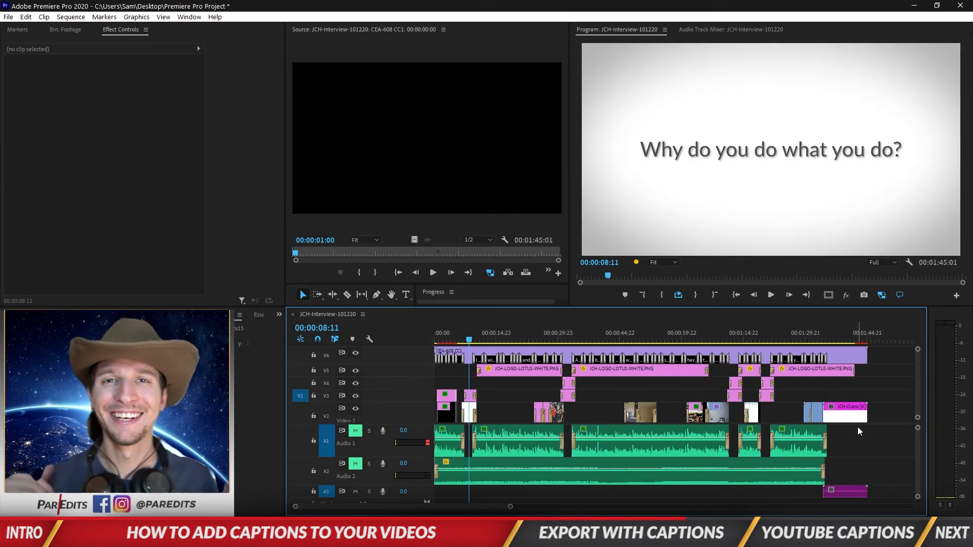
# - Save the Premiere project and show the Desktop folder in File Explorer
pyautogui.hotkey('ctrl', 's')
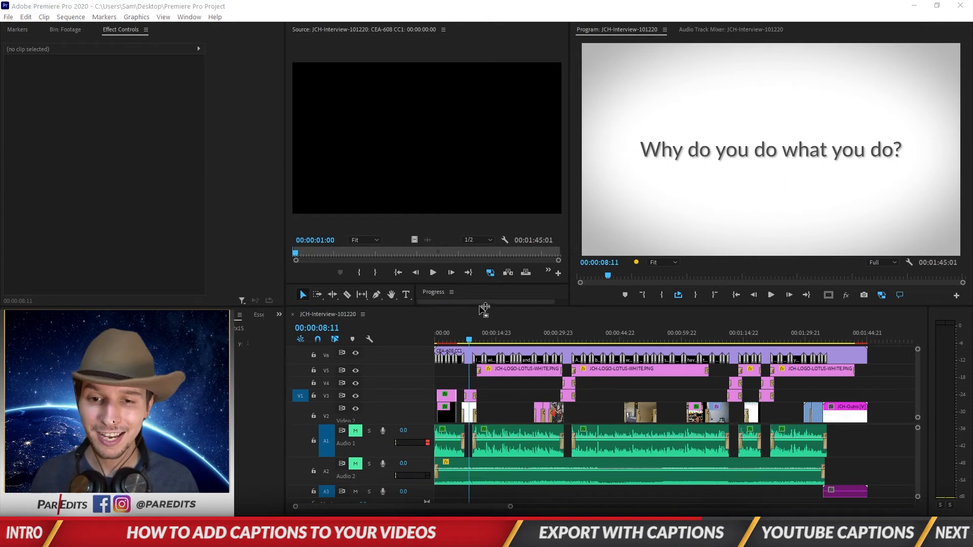
pyautogui.press('super+e')
pyautogui.moveTo(542, 176); pyautogui.dragTo(487, 116)
pyautogui.click(397, 232)
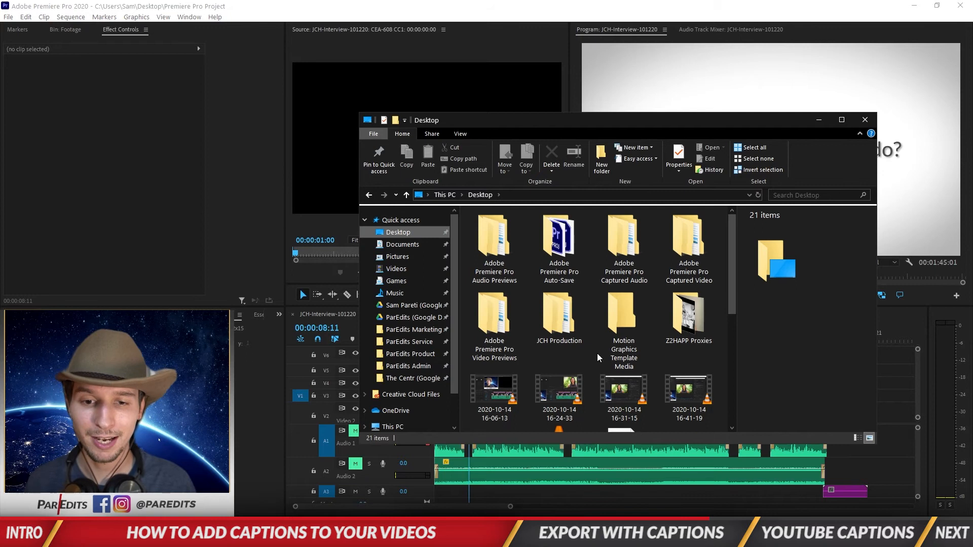
# - Select the exported JCH-Interview-101220 video and its SRT caption file
pyautogui.scroll(-3, 598, 355)
pyautogui.scroll(-1, 634, 355)
pyautogui.click(676, 272)
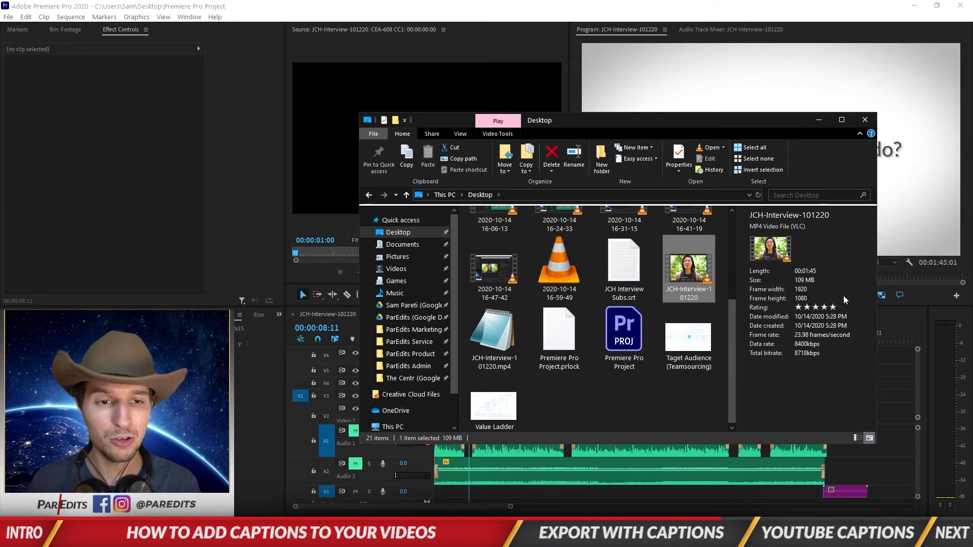
pyautogui.click(506, 349)
# - Open the SRT file in an enlarged Notepad window and scroll through its 37 captions
pyautogui.doubleClick(505, 343)
pyautogui.moveTo(573, 402); pyautogui.dragTo(605, 78)
pyautogui.moveTo(607, 203); pyautogui.dragTo(601, 500)
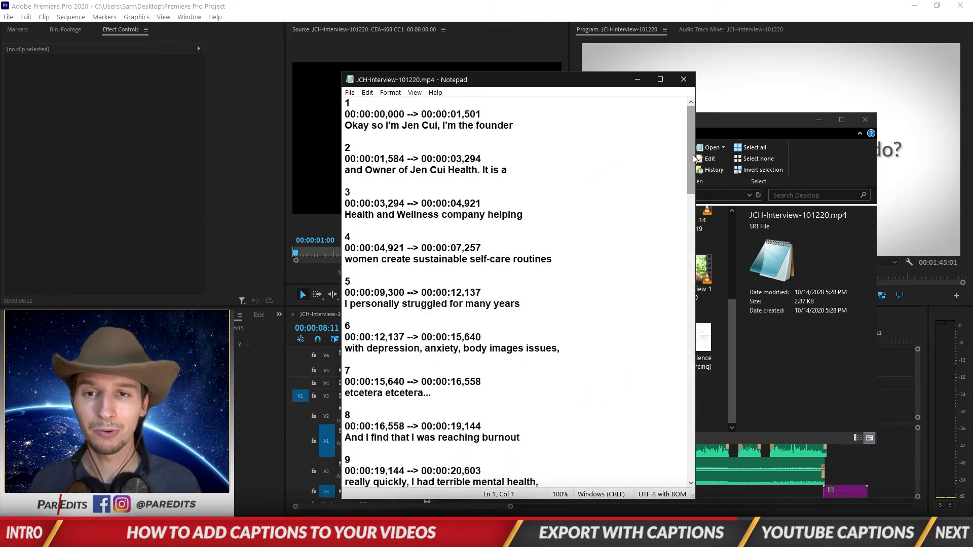
pyautogui.moveTo(693, 145); pyautogui.dragTo(682, 442)
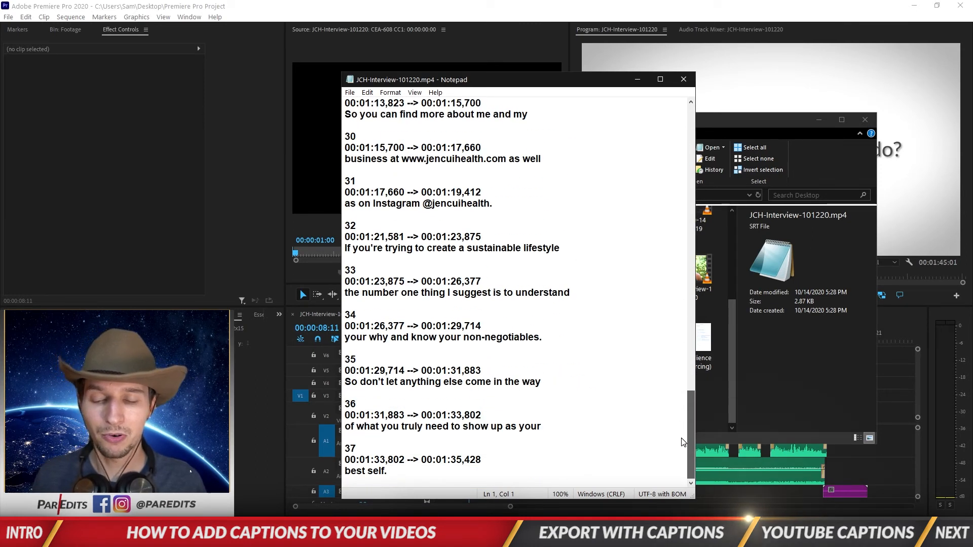
pyautogui.moveTo(685, 436); pyautogui.dragTo(682, 114)
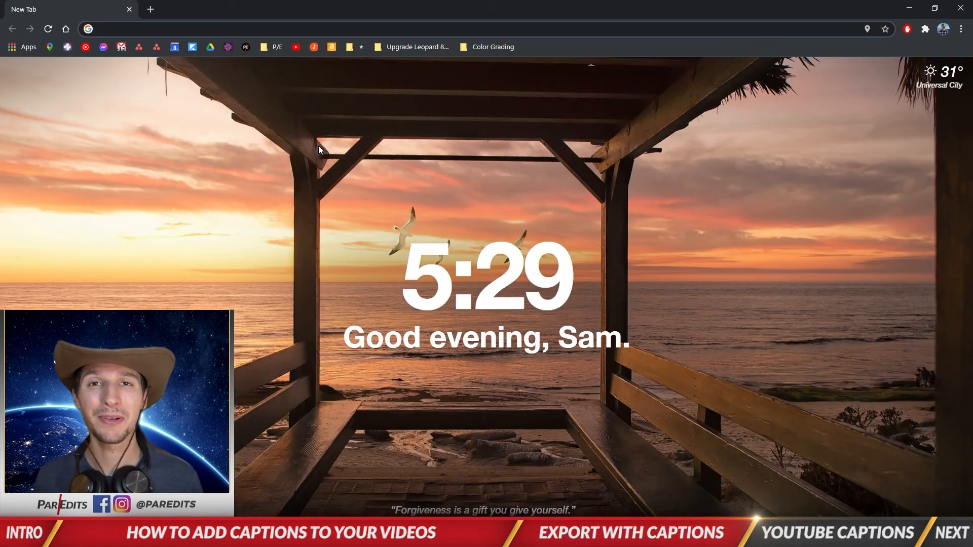
# - Go to YouTube from the bookmark and choose Create > Upload video
pyautogui.click(296, 47)
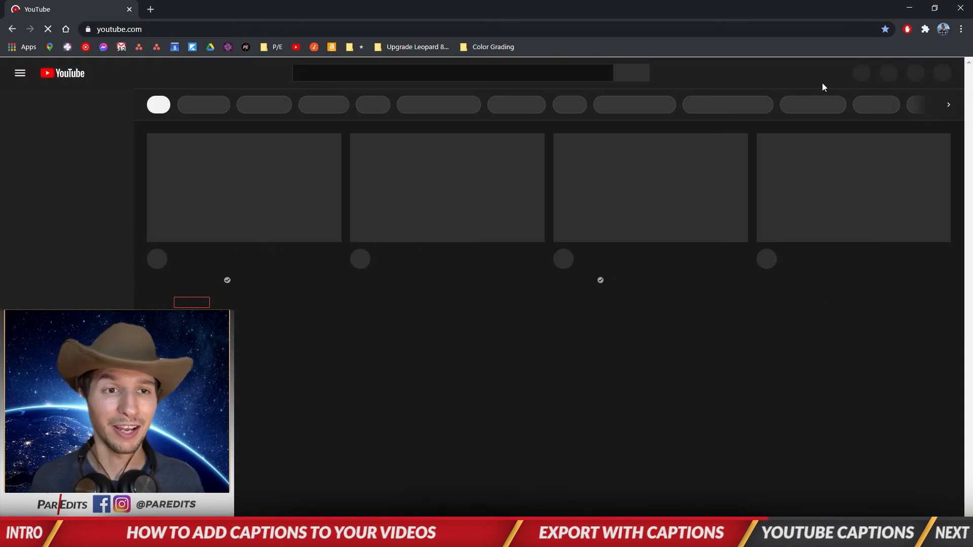
pyautogui.click(853, 76)
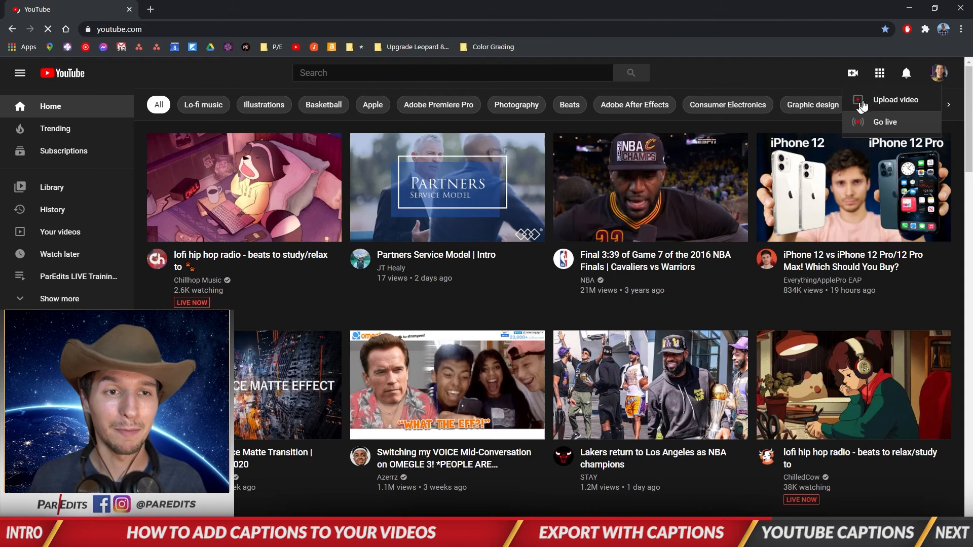
pyautogui.click(877, 101)
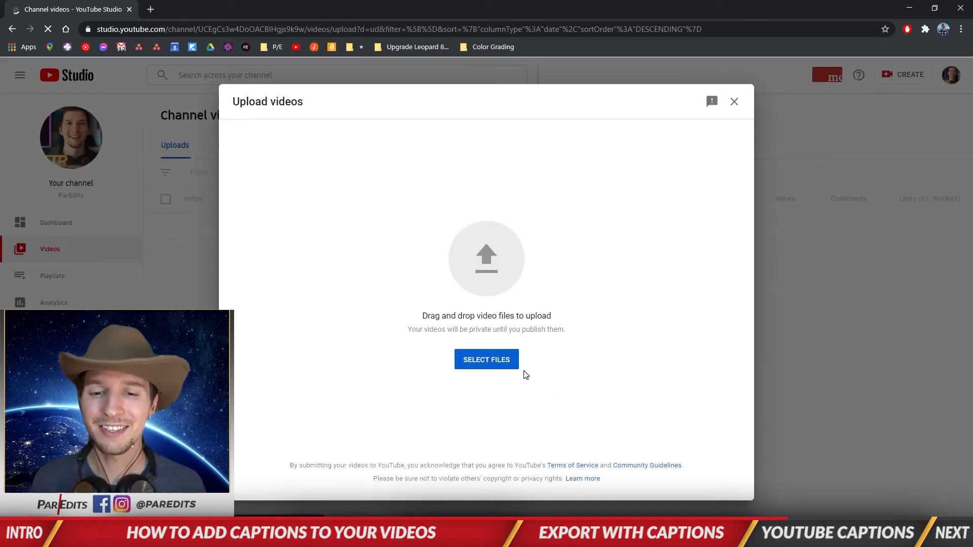
# - Upload JCH-Interview-101220.mp4 from the Desktop
pyautogui.click(503, 365)
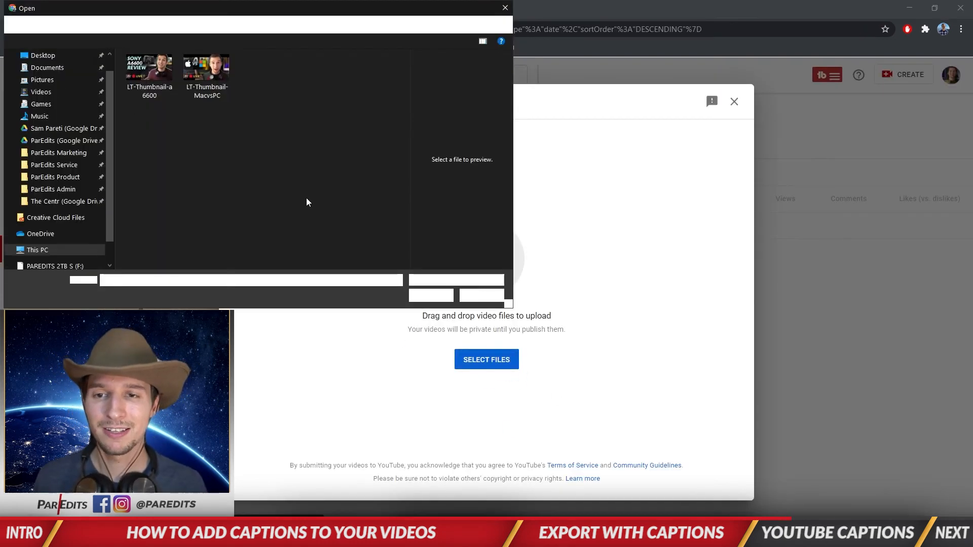
pyautogui.click(42, 55)
pyautogui.scroll(-3, 166, 242)
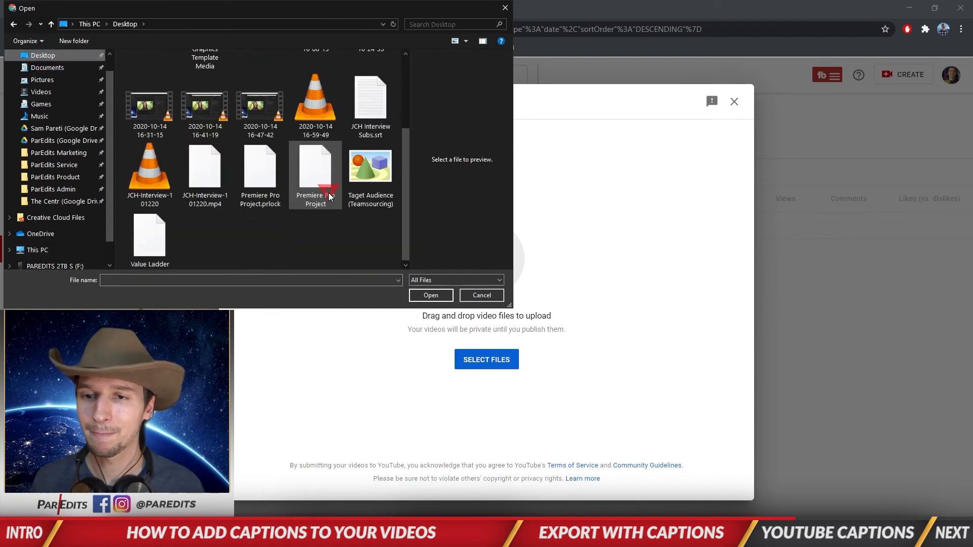
pyautogui.doubleClick(154, 179)
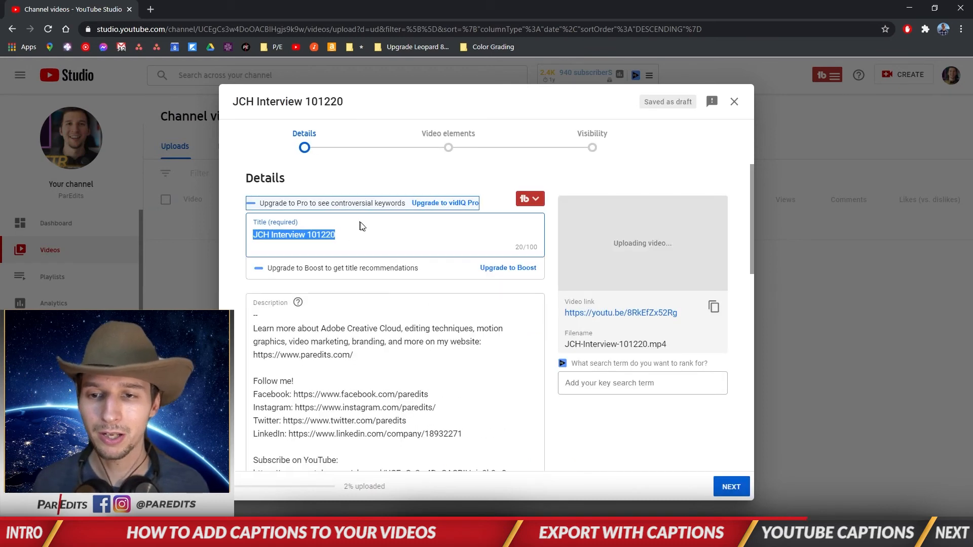
# - Expand More Options and scroll to the Language, subtitles, and closed captions section
pyautogui.scroll(-1, 552, 304)
pyautogui.scroll(-8, 552, 304)
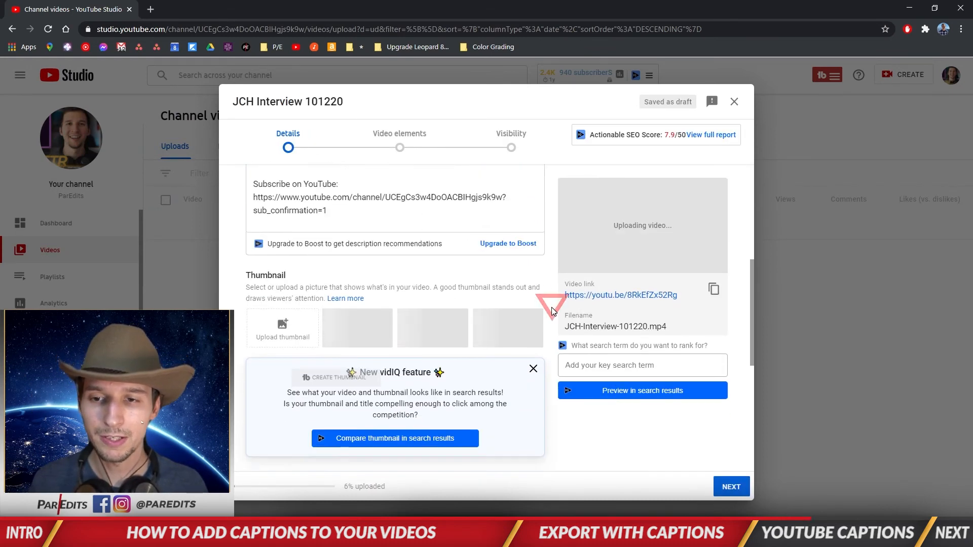
pyautogui.click(282, 434)
pyautogui.scroll(-10, 552, 400)
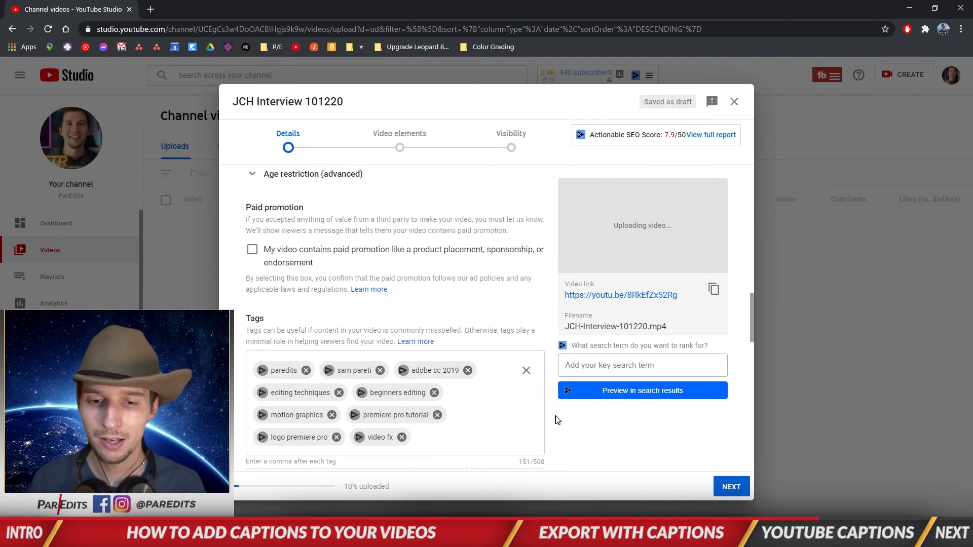
pyautogui.scroll(-5, 556, 418)
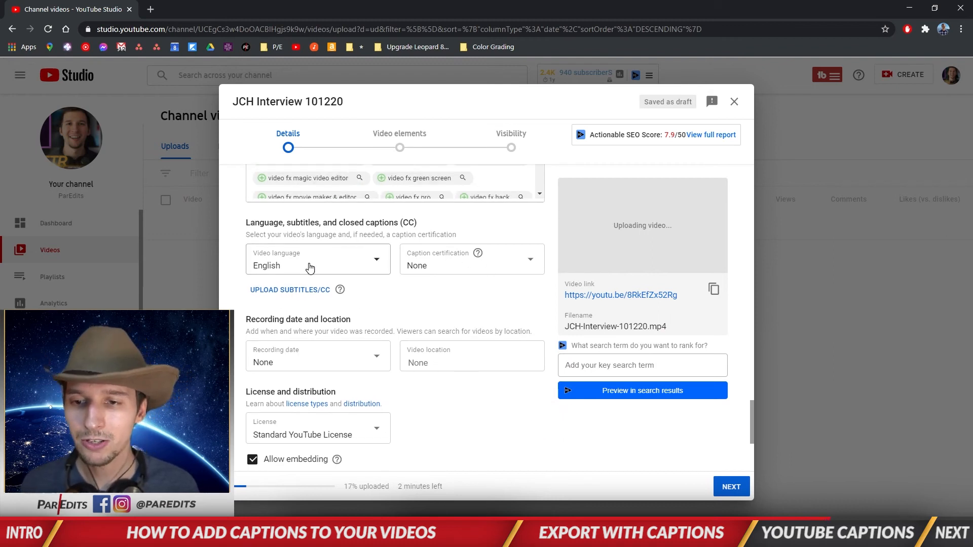
# - Upload JCH-Interview-101220.mp4.srt with timing as the English subtitle track
pyautogui.click(306, 290)
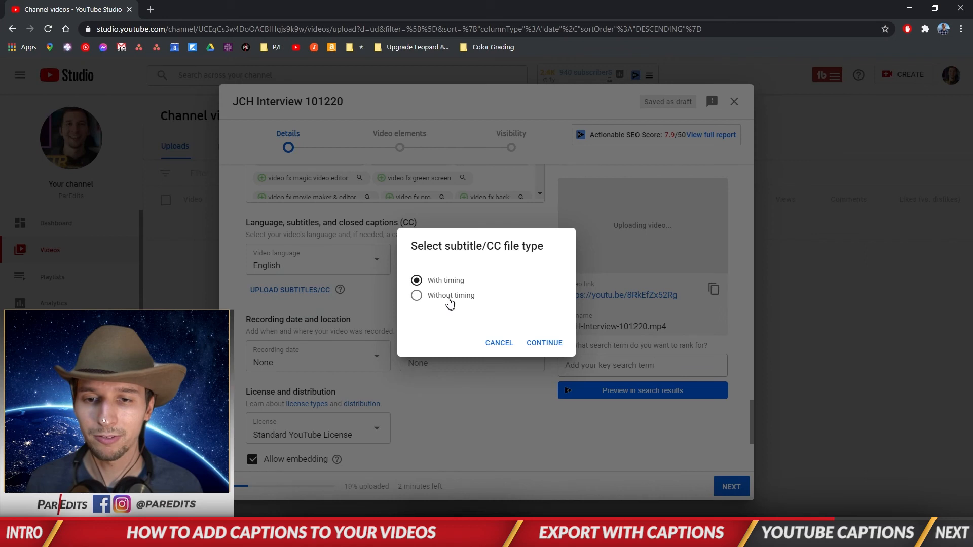
pyautogui.click(545, 343)
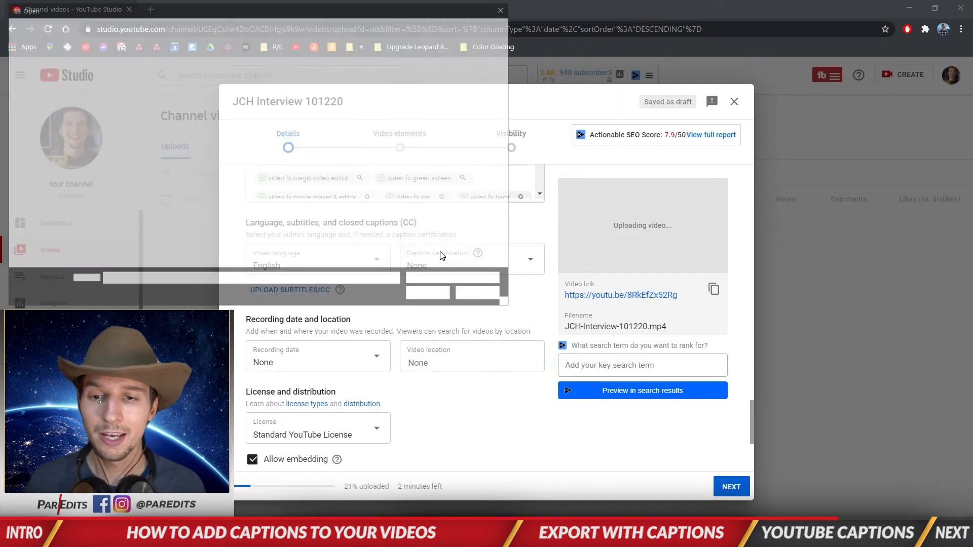
pyautogui.click(202, 200)
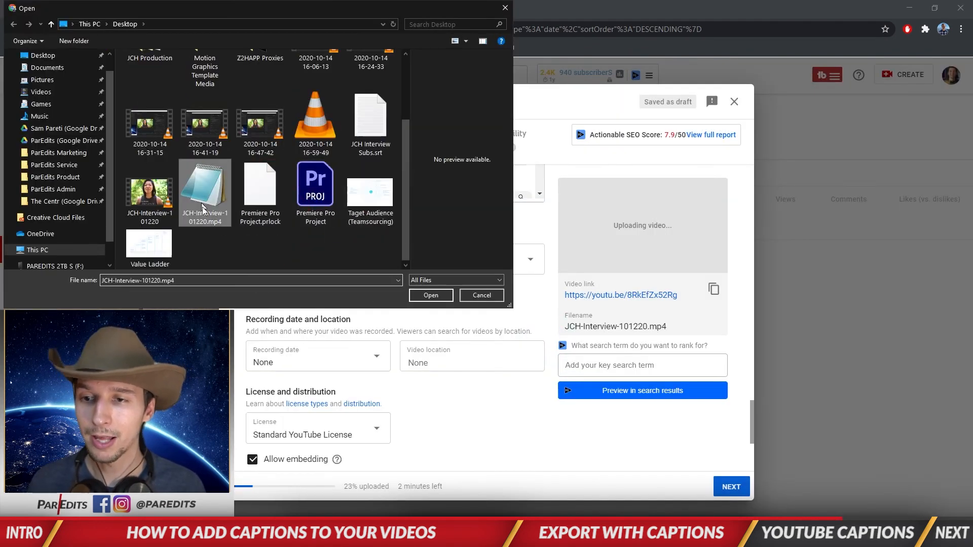
pyautogui.click(433, 296)
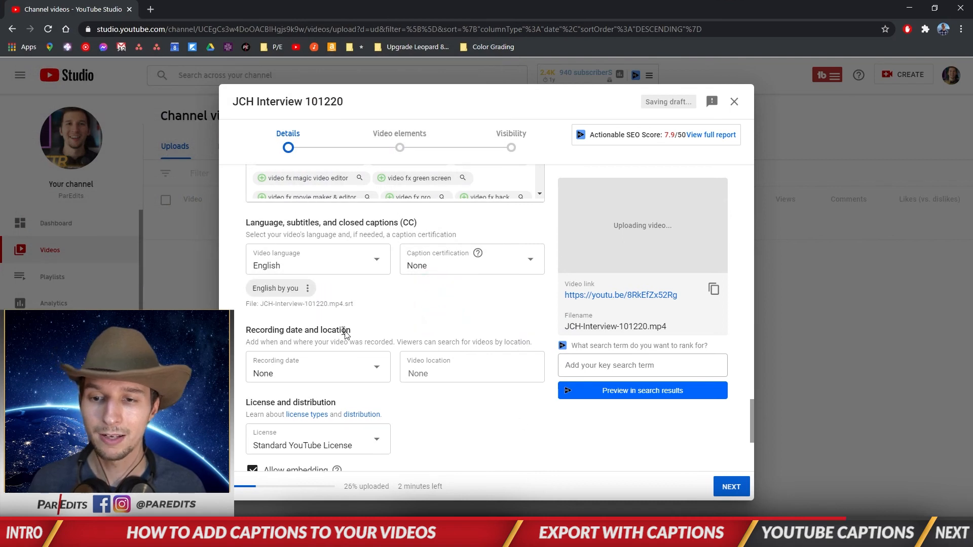